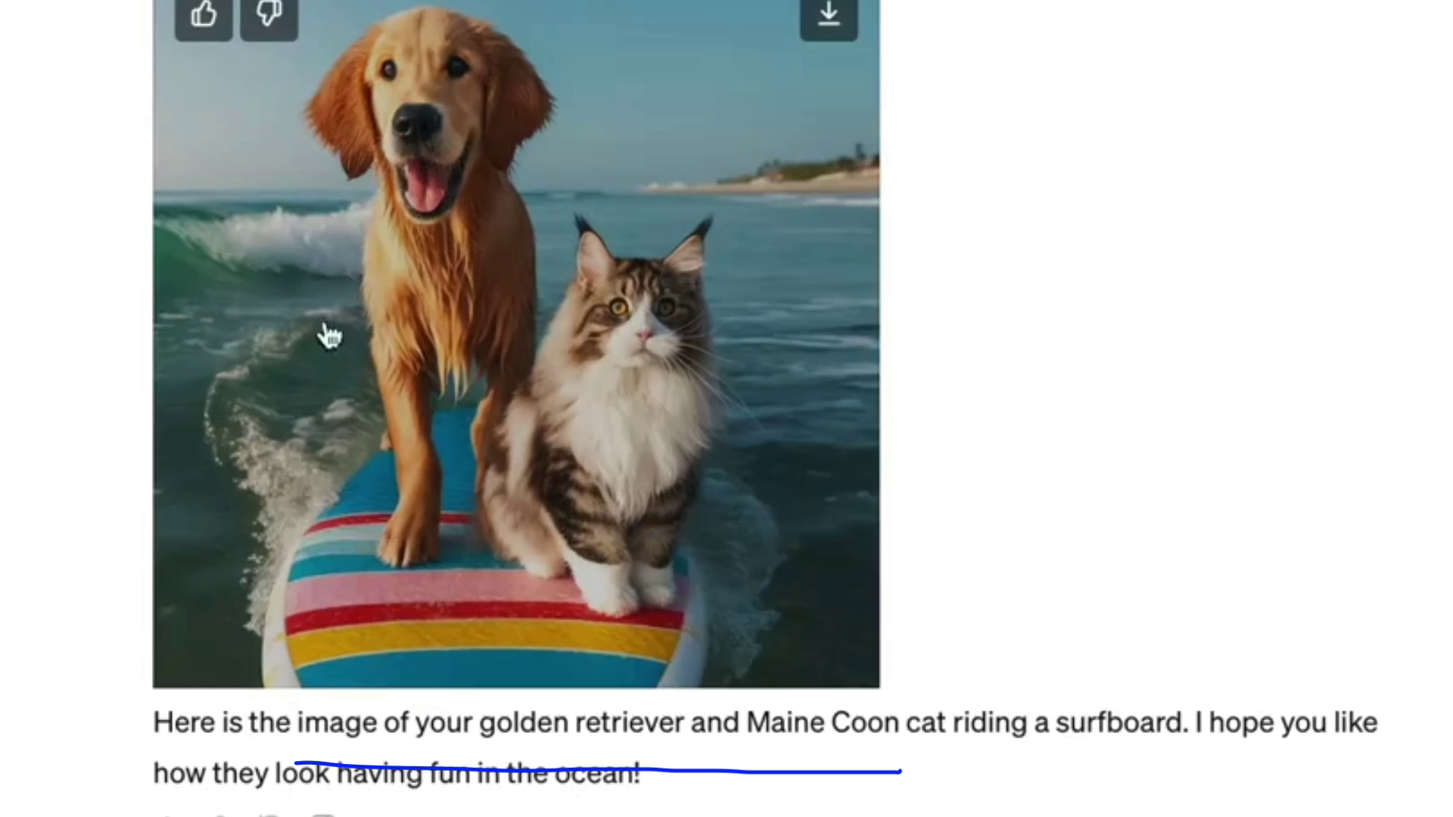
# Give a thumbs-up to the golden retriever and cat surfing image reply
pyautogui.click(201, 31)
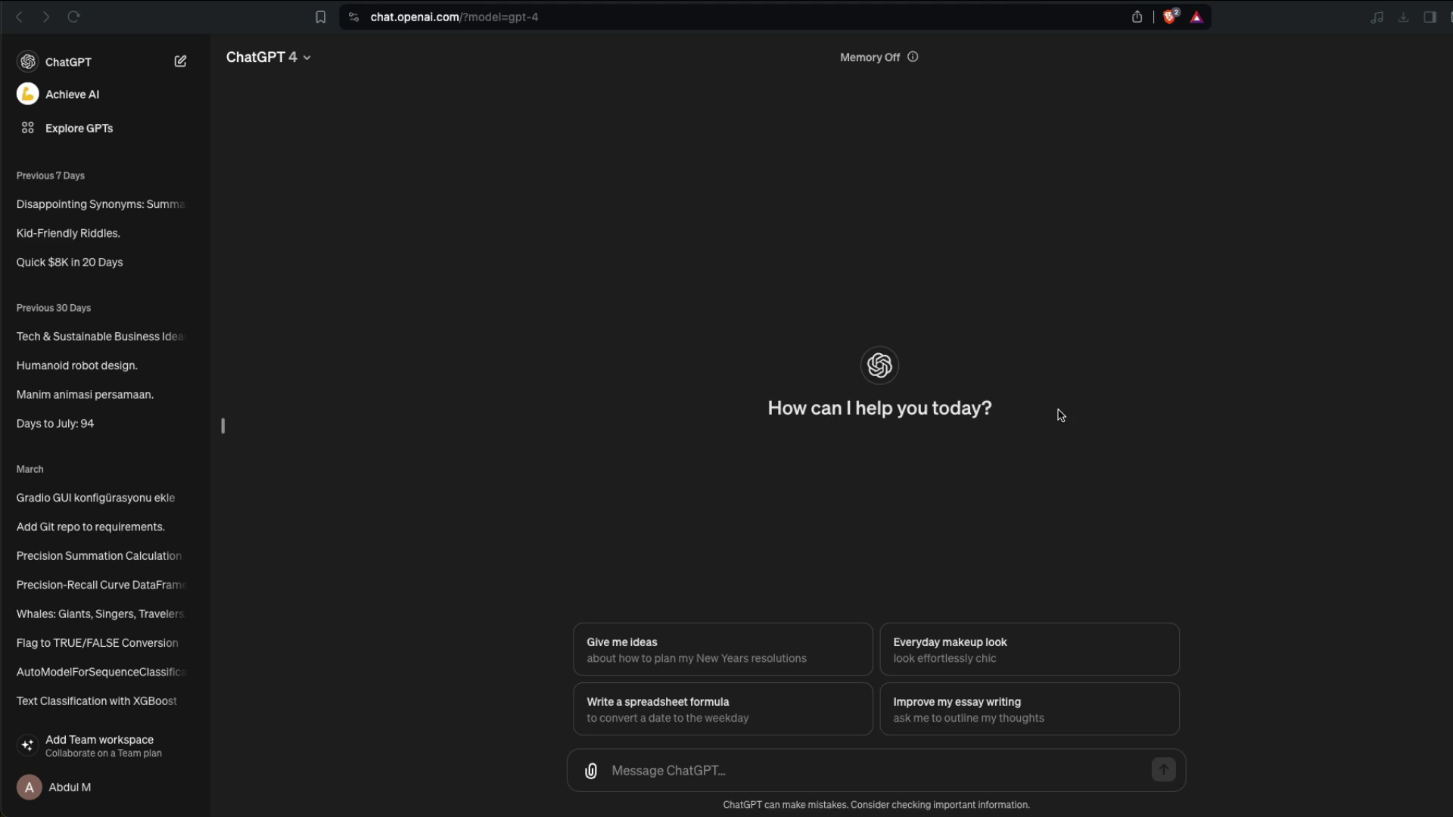
pyautogui.click(68, 787)
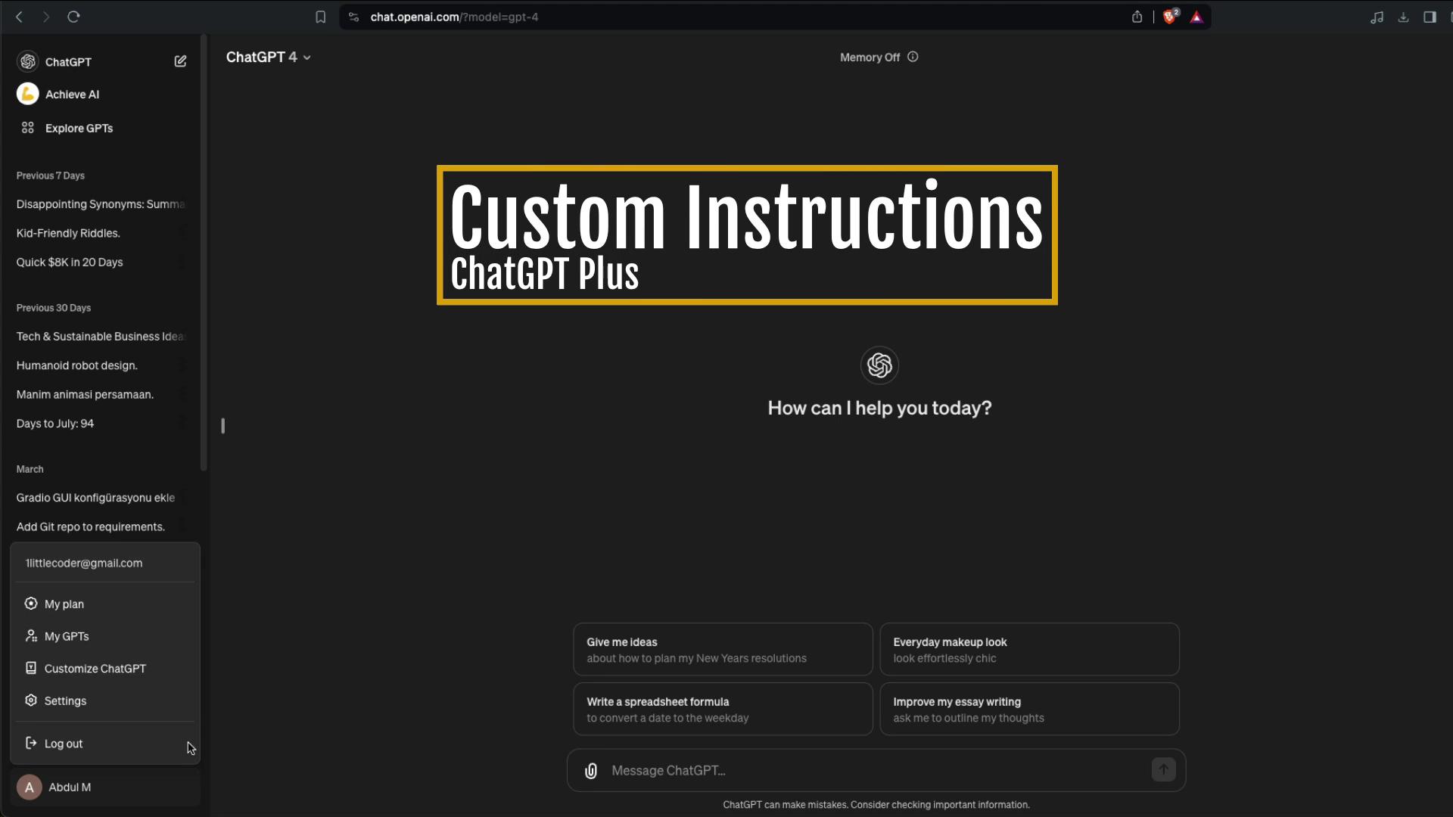
pyautogui.click(96, 669)
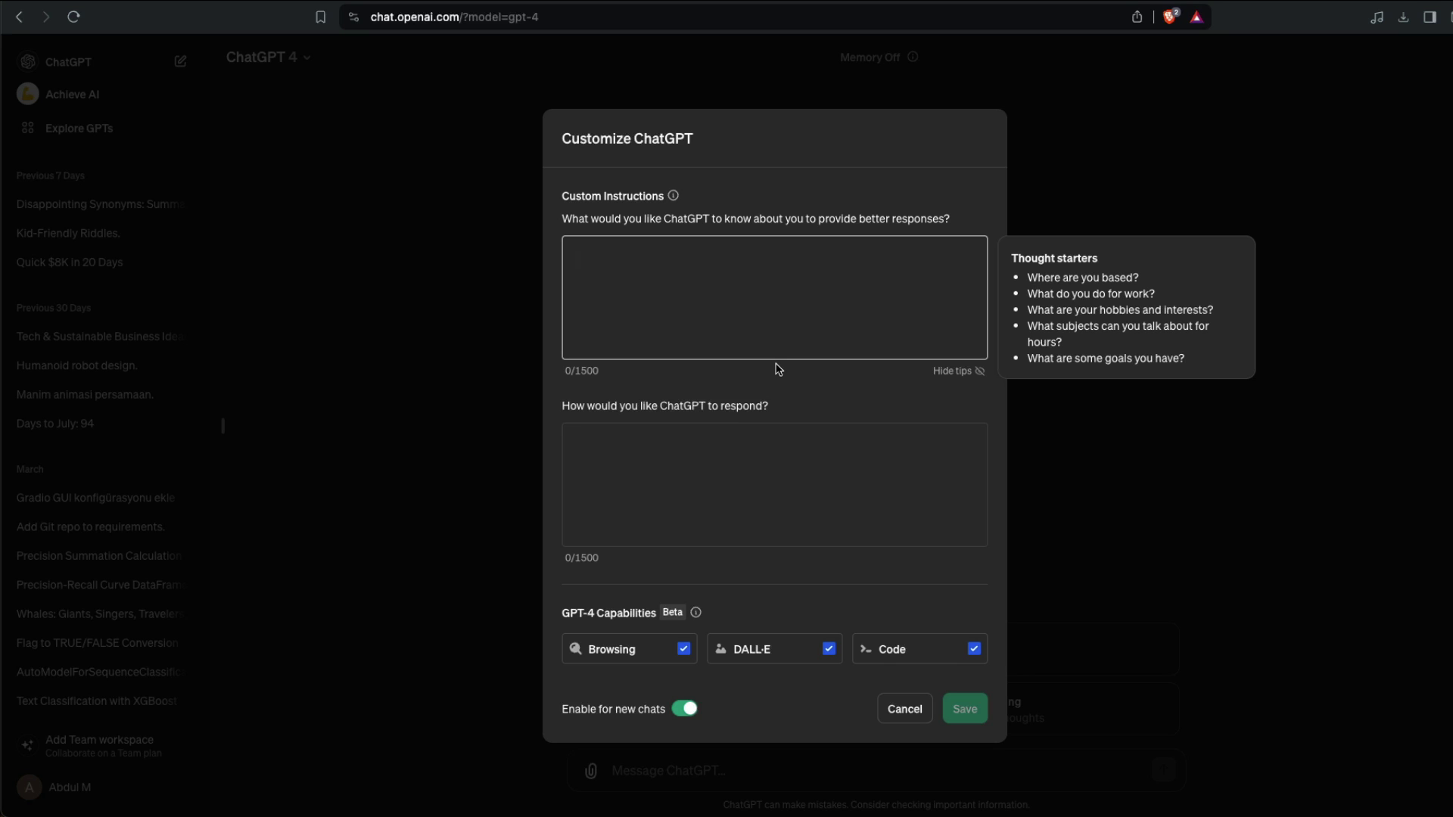
pyautogui.click(903, 707)
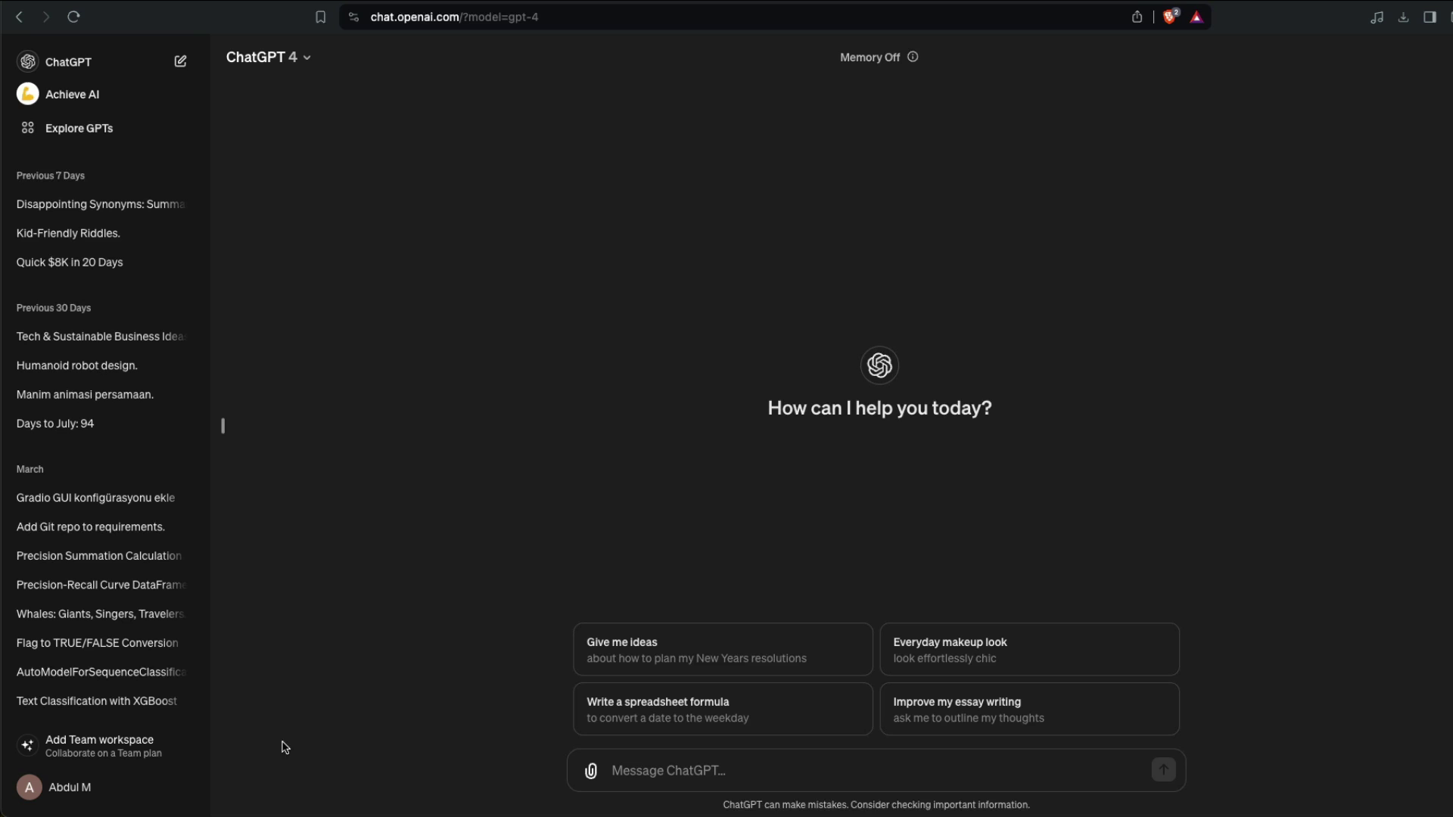
# Turn on Memory in Settings > Personalization and confirm the stored-memory list is empty
pyautogui.click(150, 788)
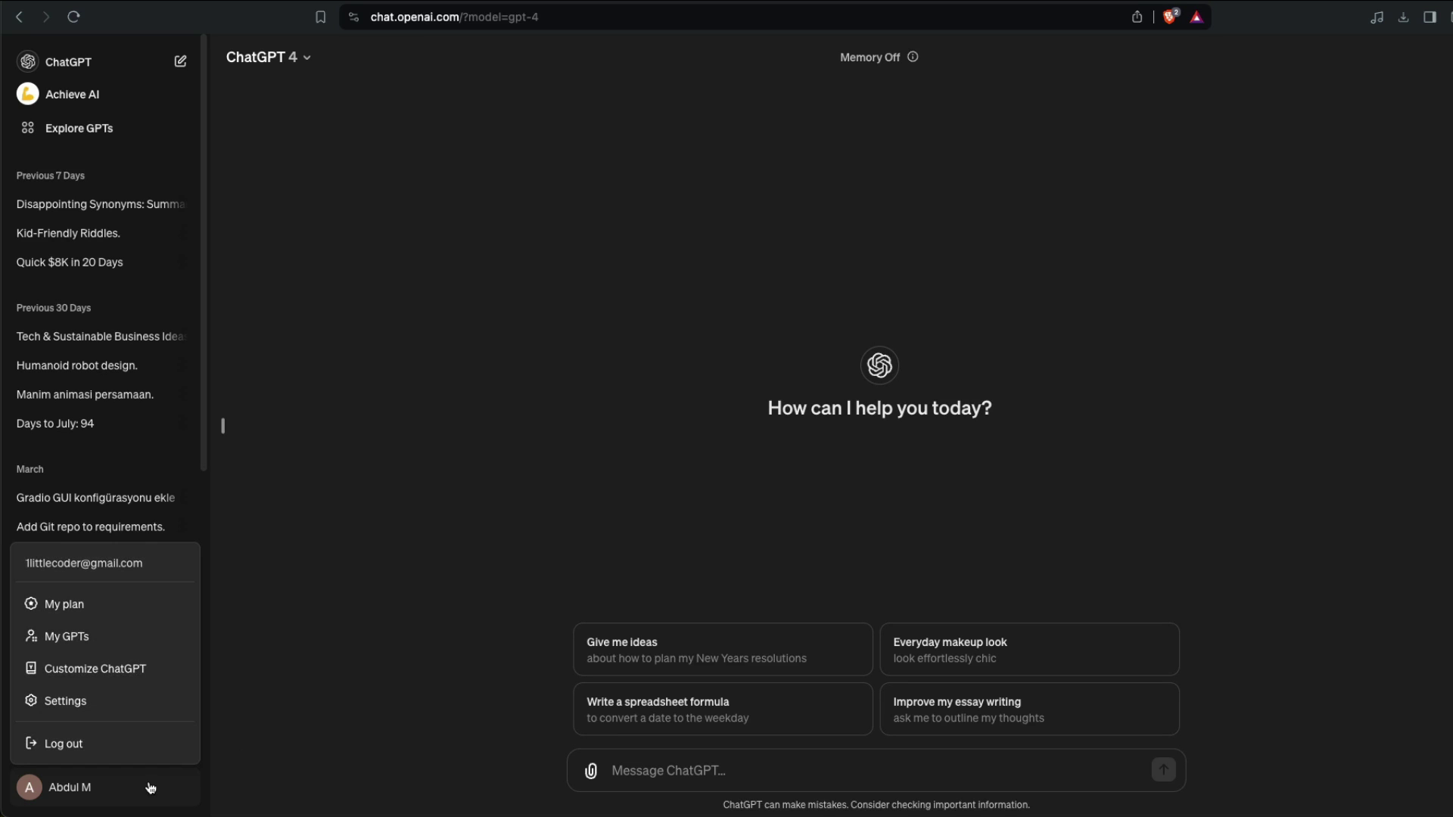
pyautogui.click(93, 702)
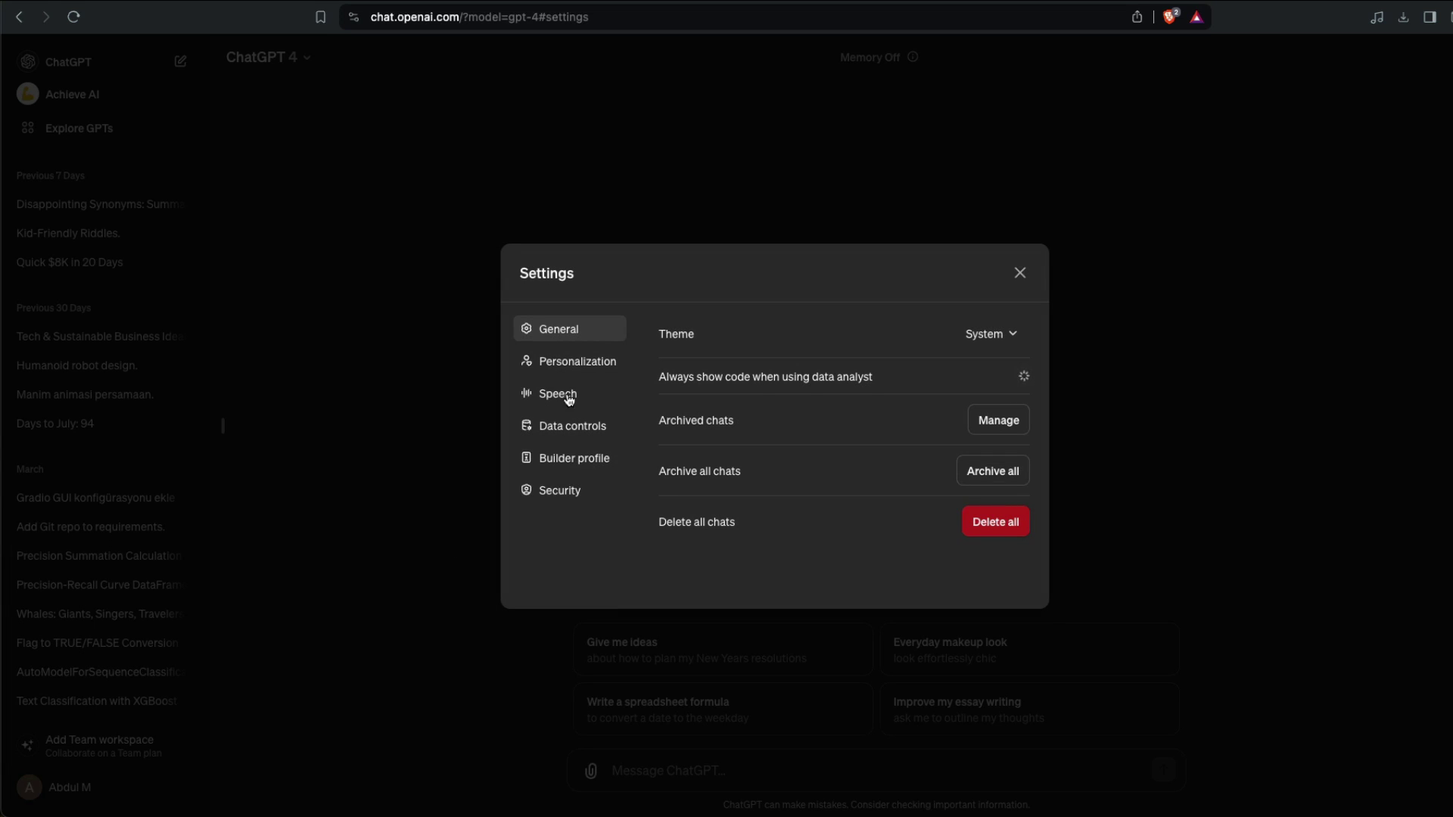
pyautogui.click(593, 369)
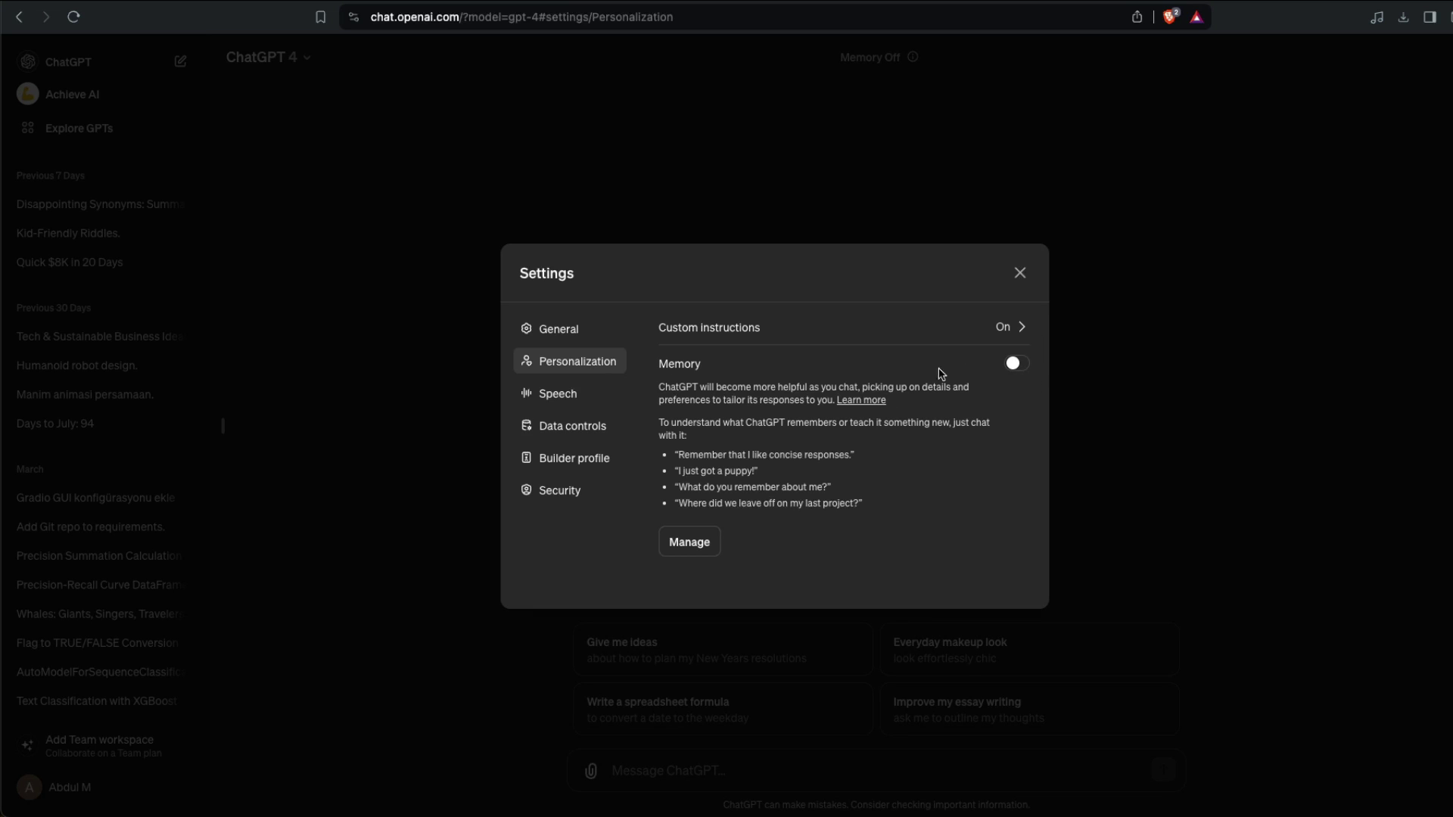
pyautogui.click(1018, 363)
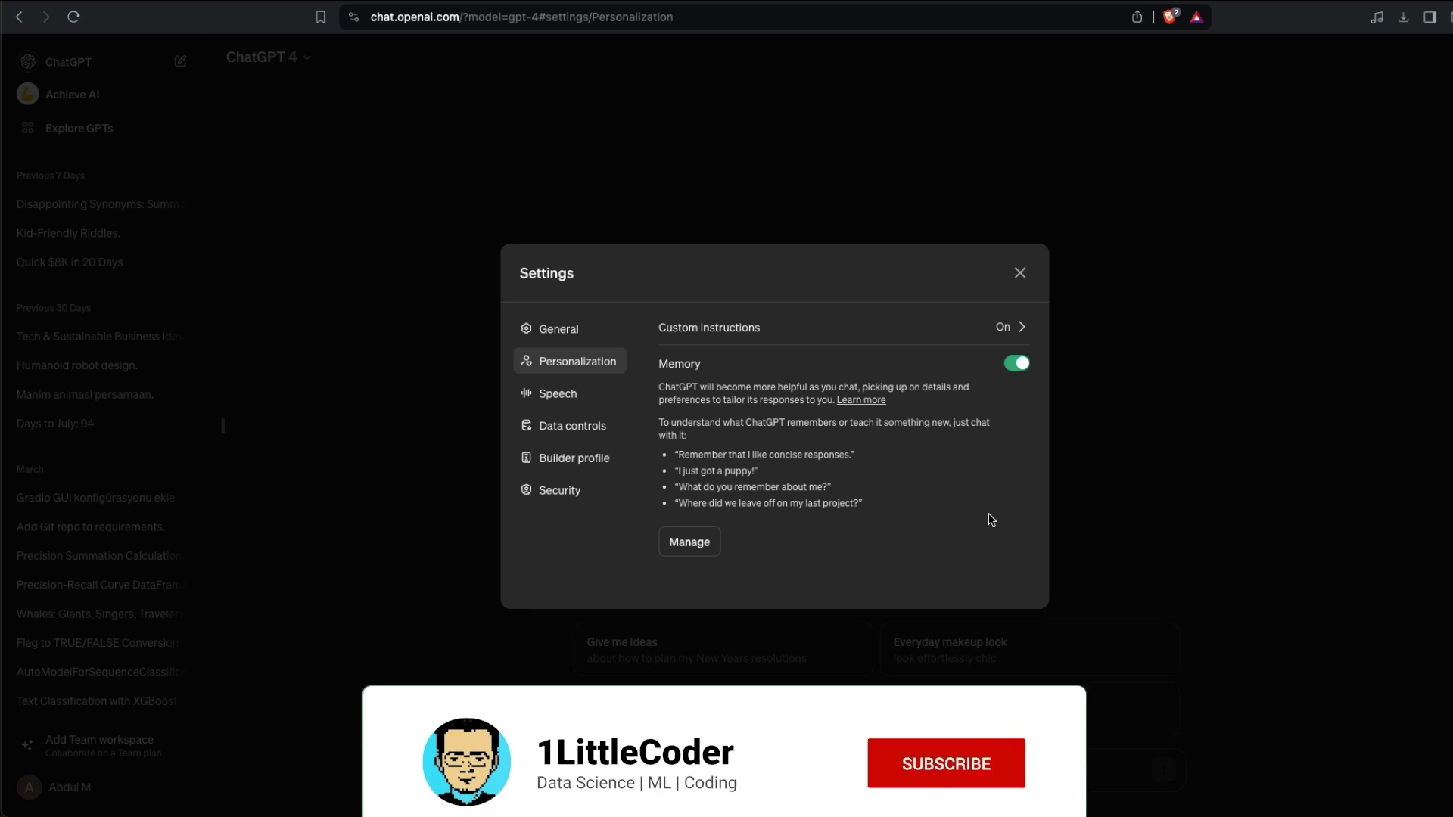
pyautogui.click(690, 545)
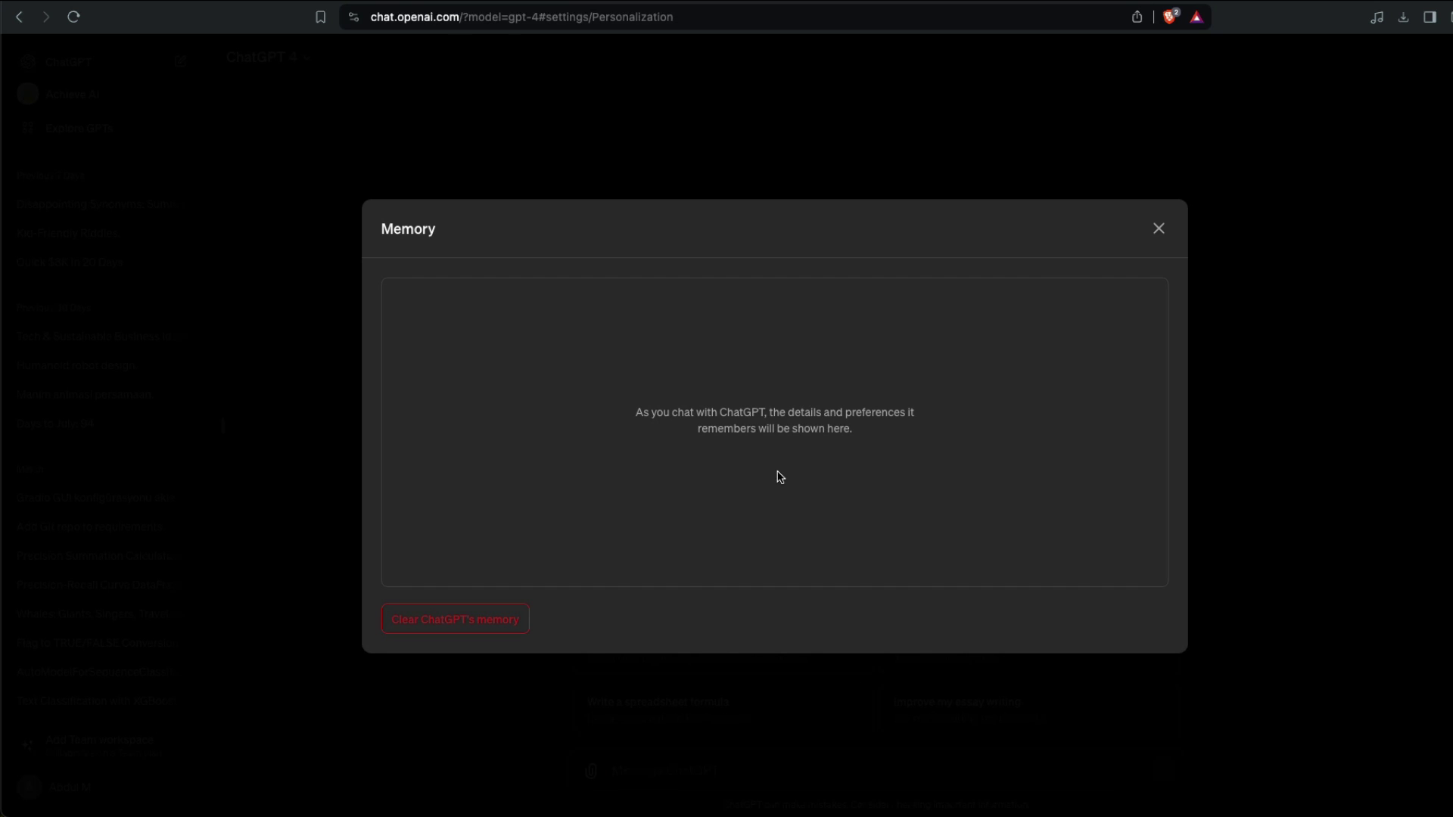
pyautogui.click(1157, 229)
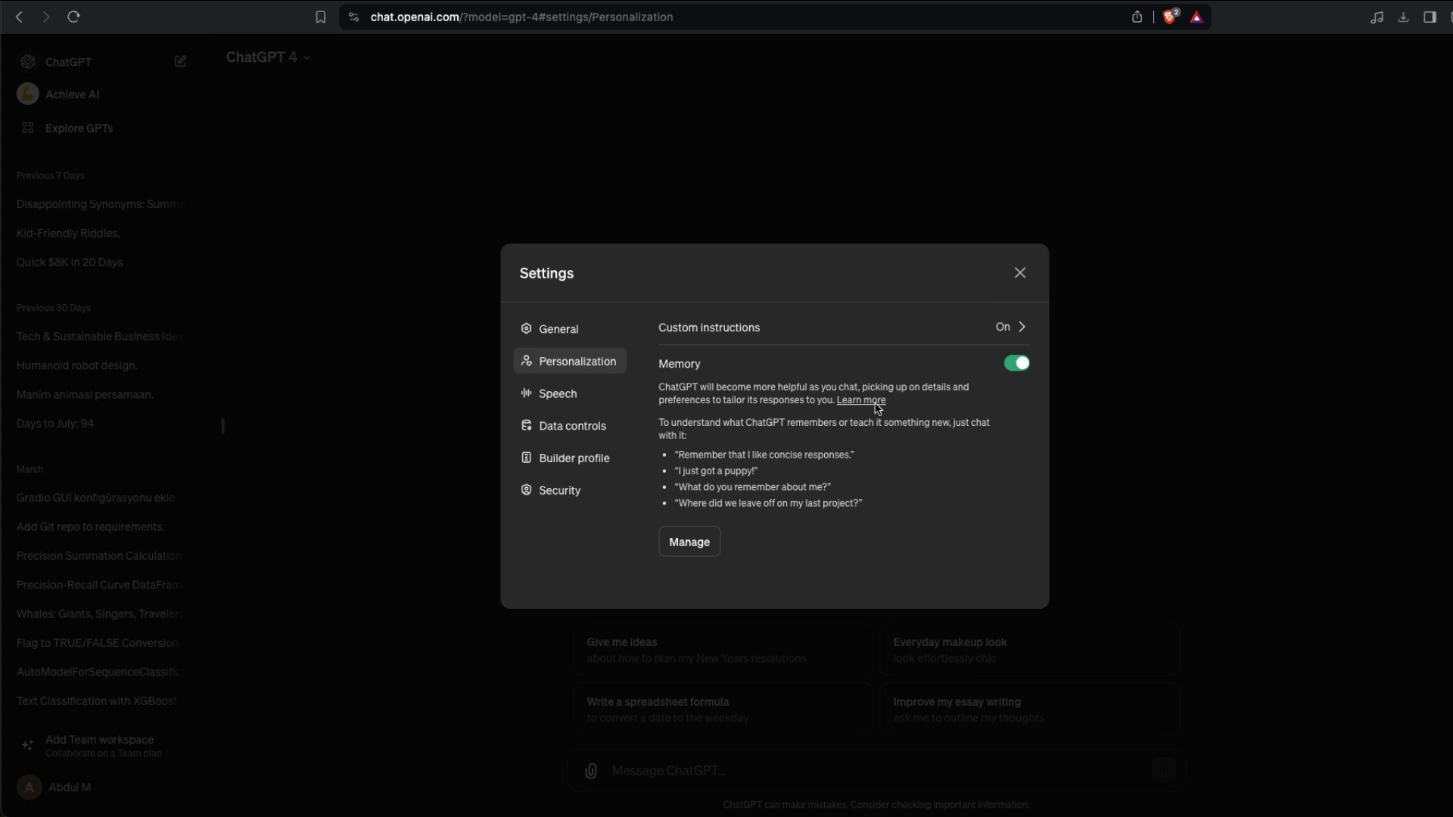
# Close Settings and send 'Do you know how cute my pet is? it's a beautiful white color cat'
pyautogui.click(1020, 273)
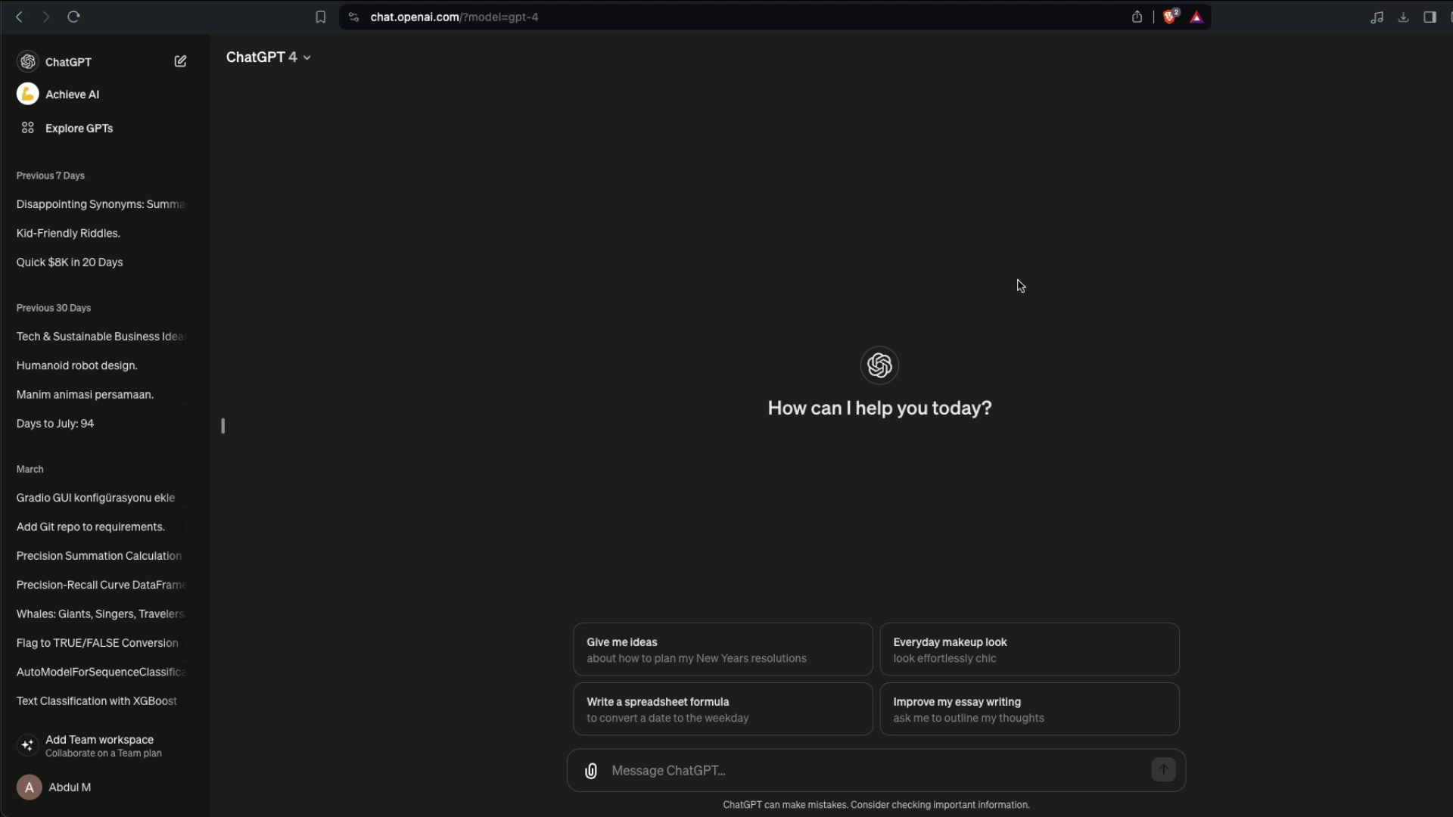
pyautogui.click(681, 771)
pyautogui.write('Do')
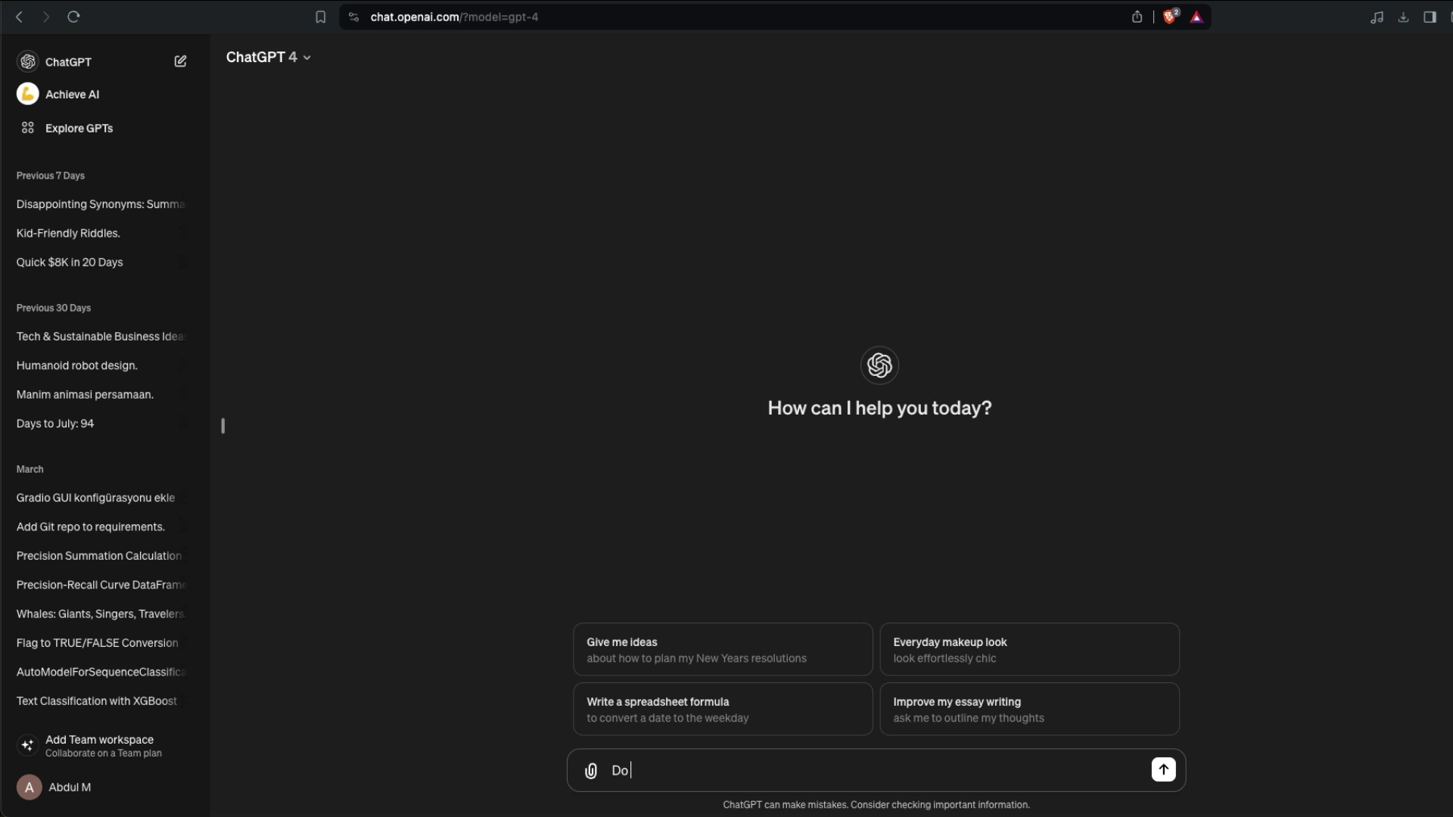
pyautogui.write(' you know how cute my pet is')
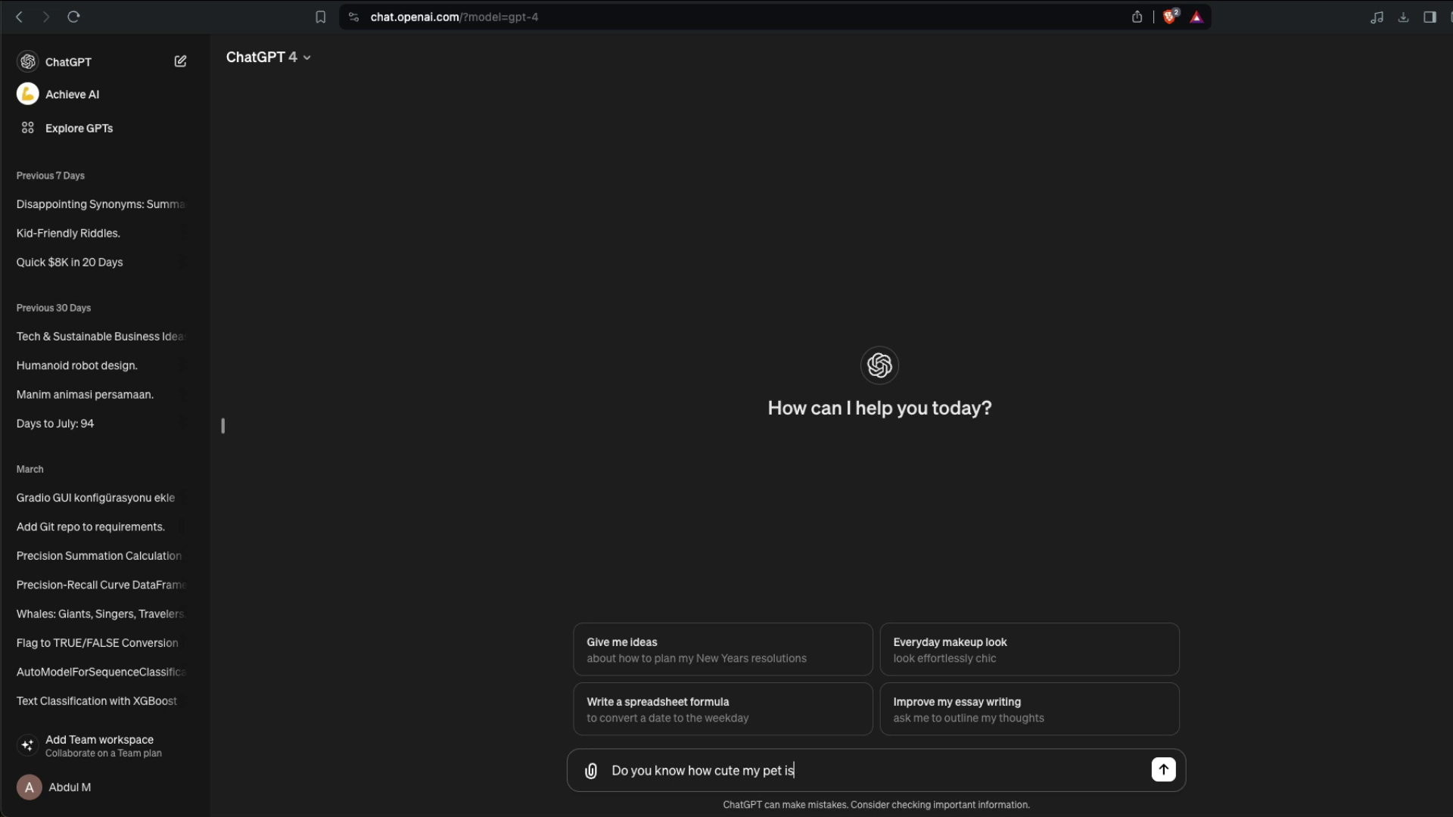
pyautogui.write("? it's a beautiful white color cat")
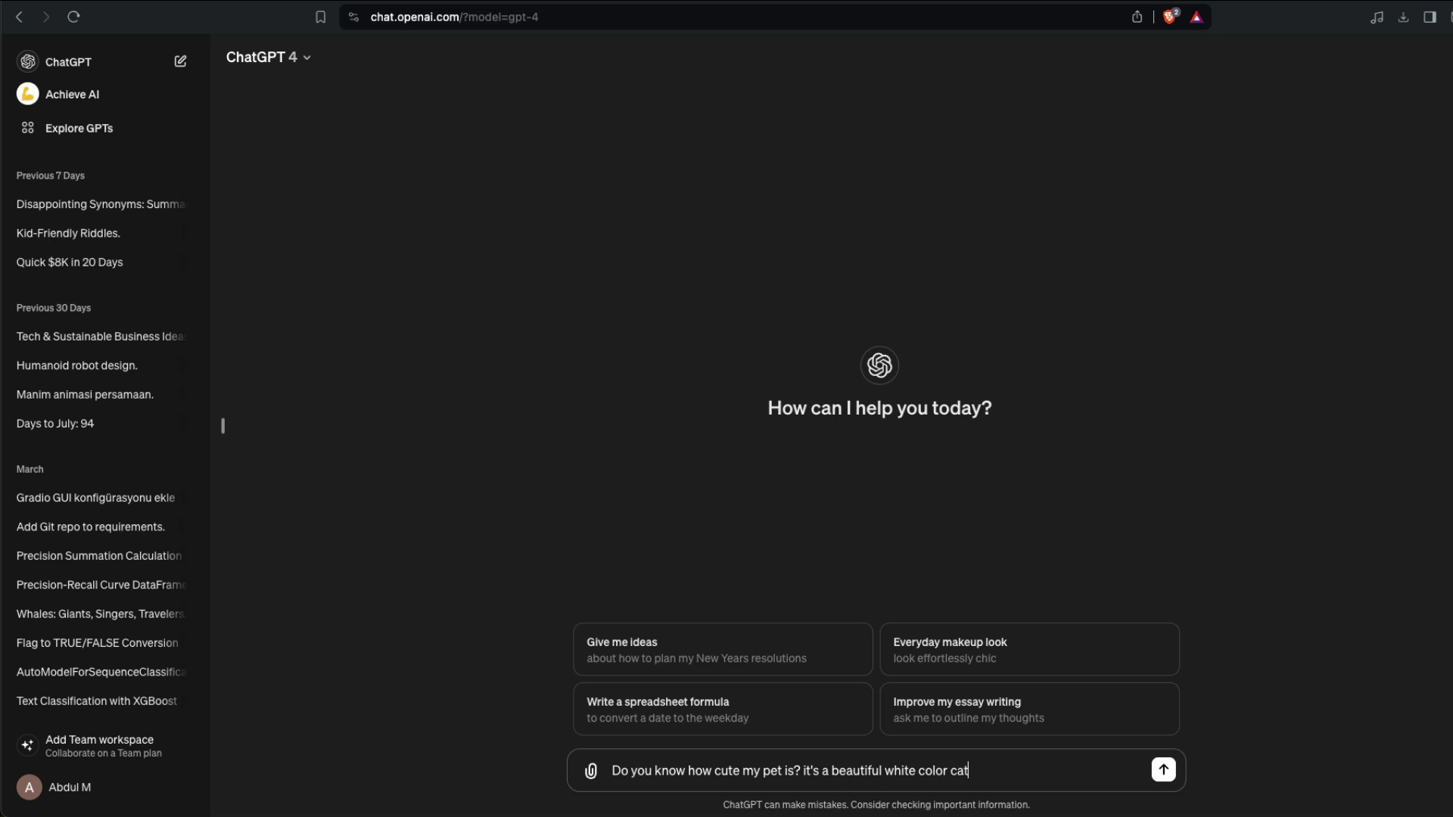
pyautogui.press('Return')
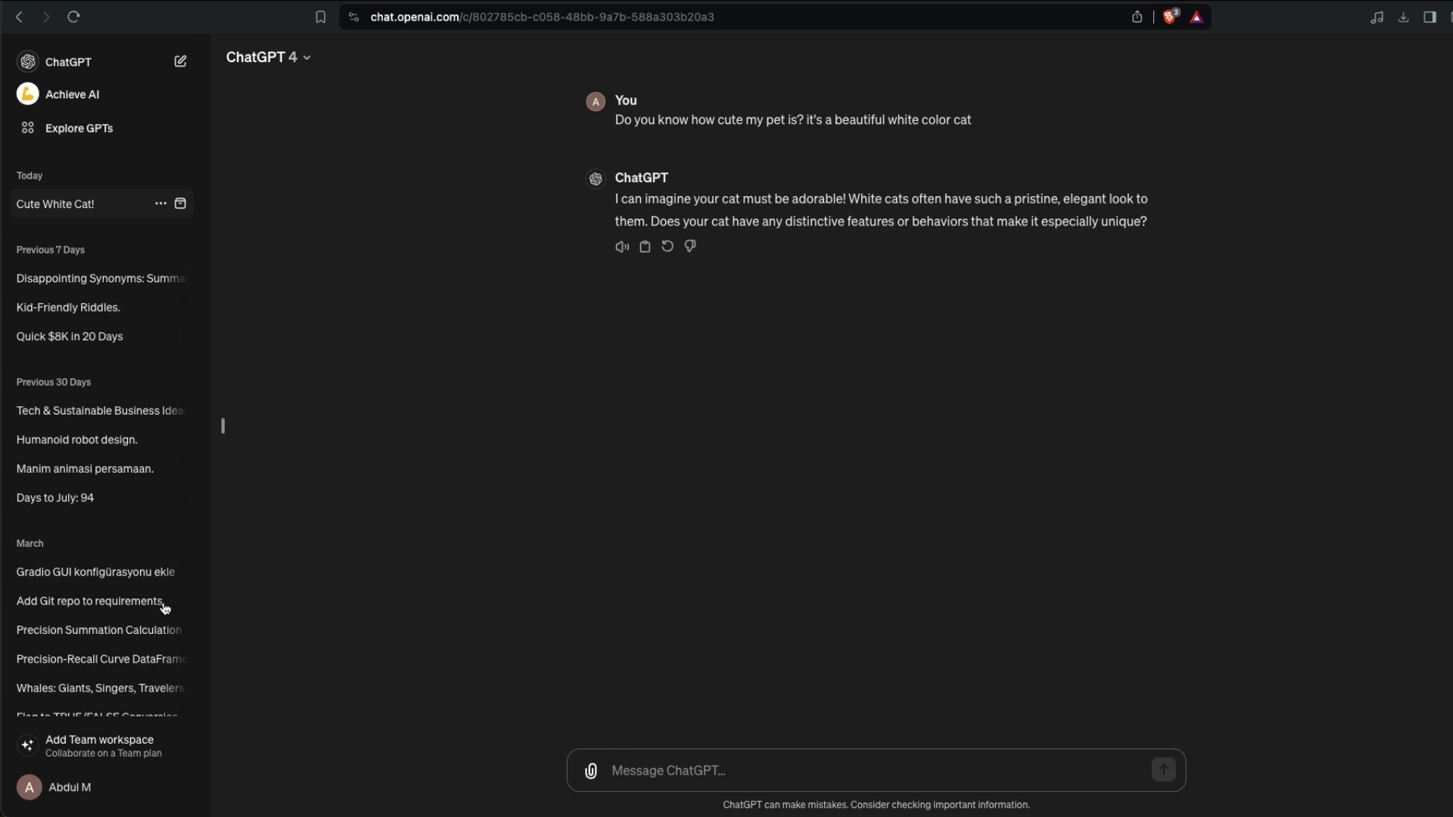
pyautogui.click(85, 792)
pyautogui.click(99, 715)
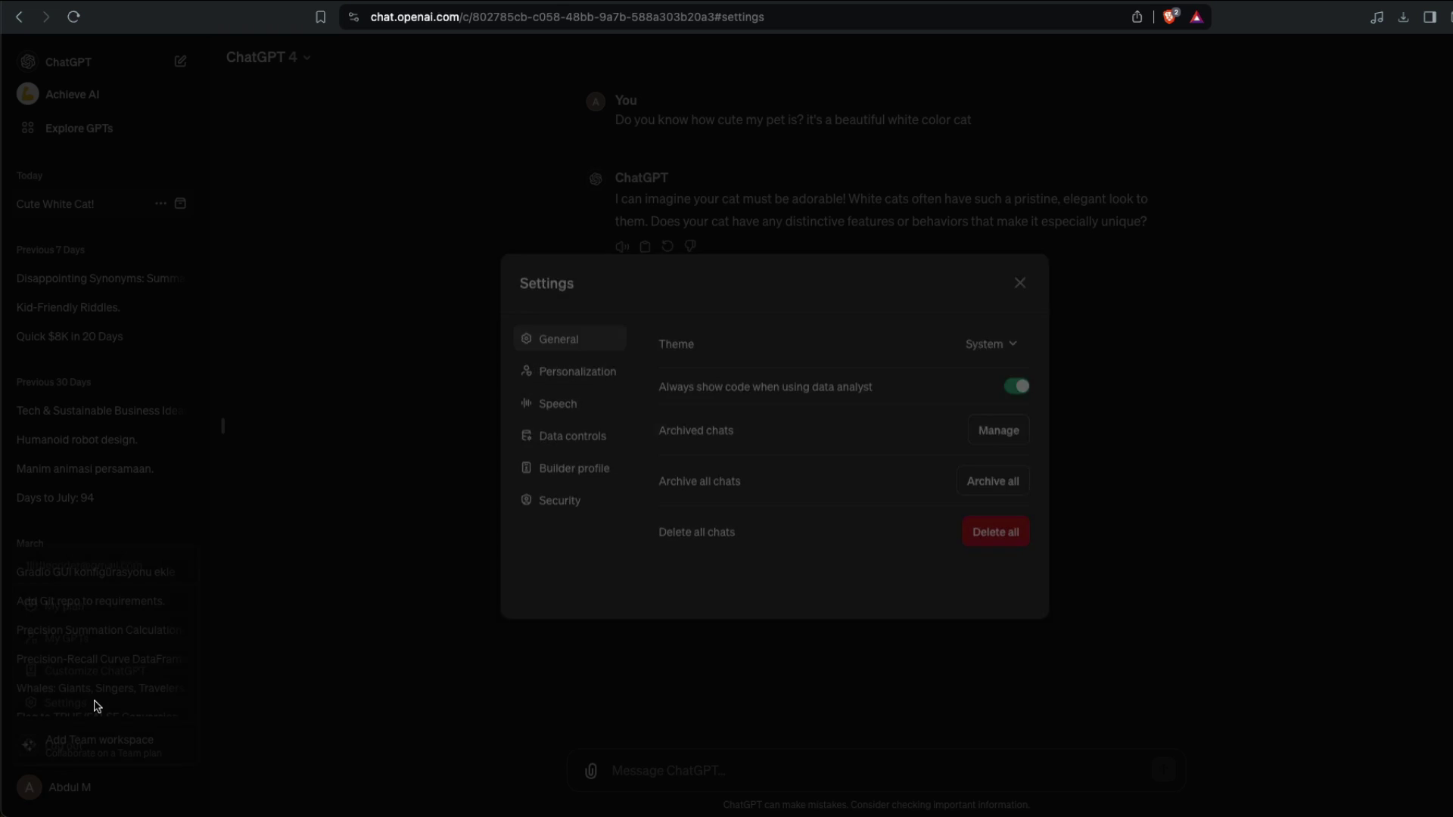
pyautogui.click(568, 370)
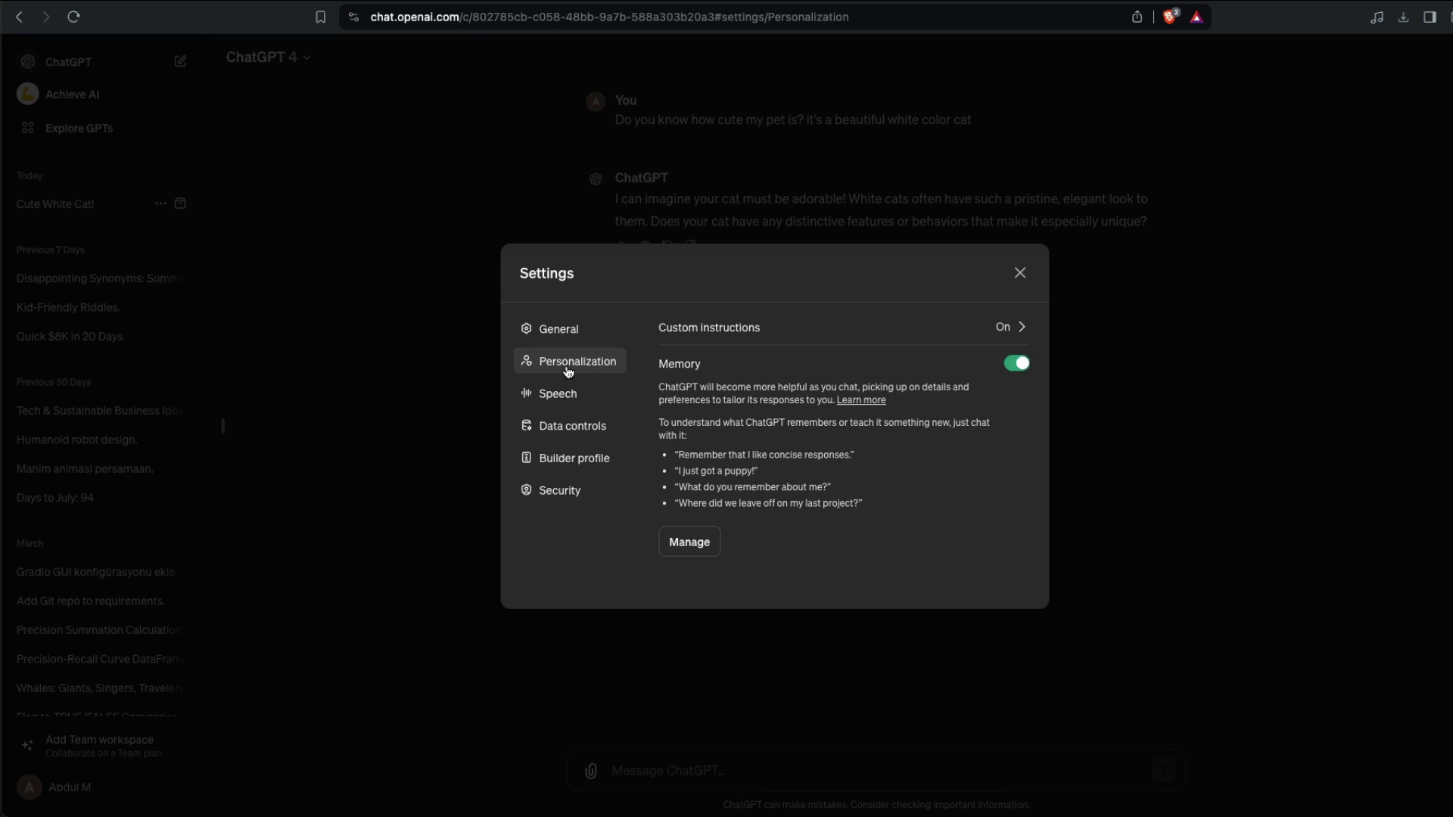
pyautogui.click(691, 542)
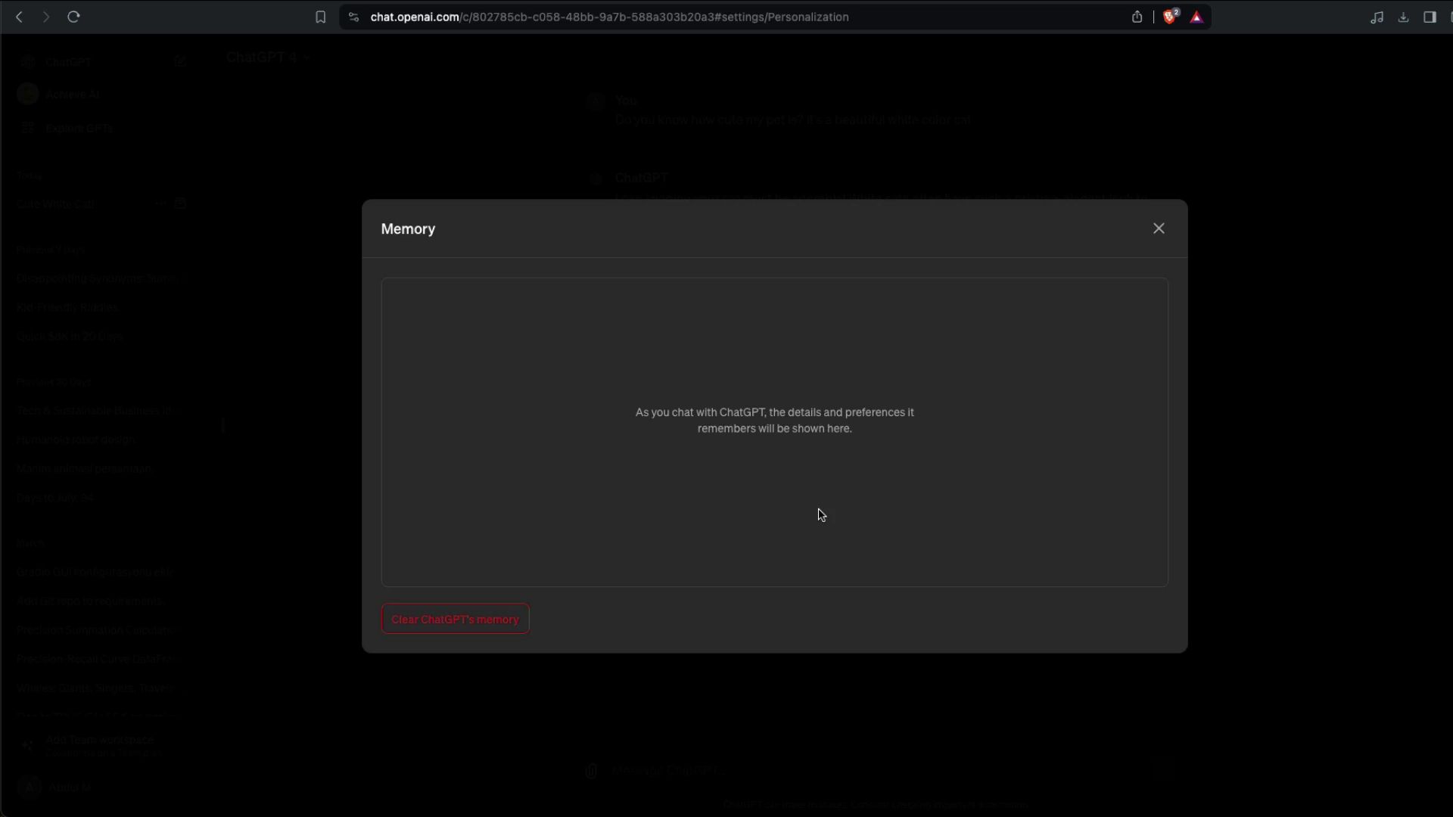
pyautogui.click(1159, 230)
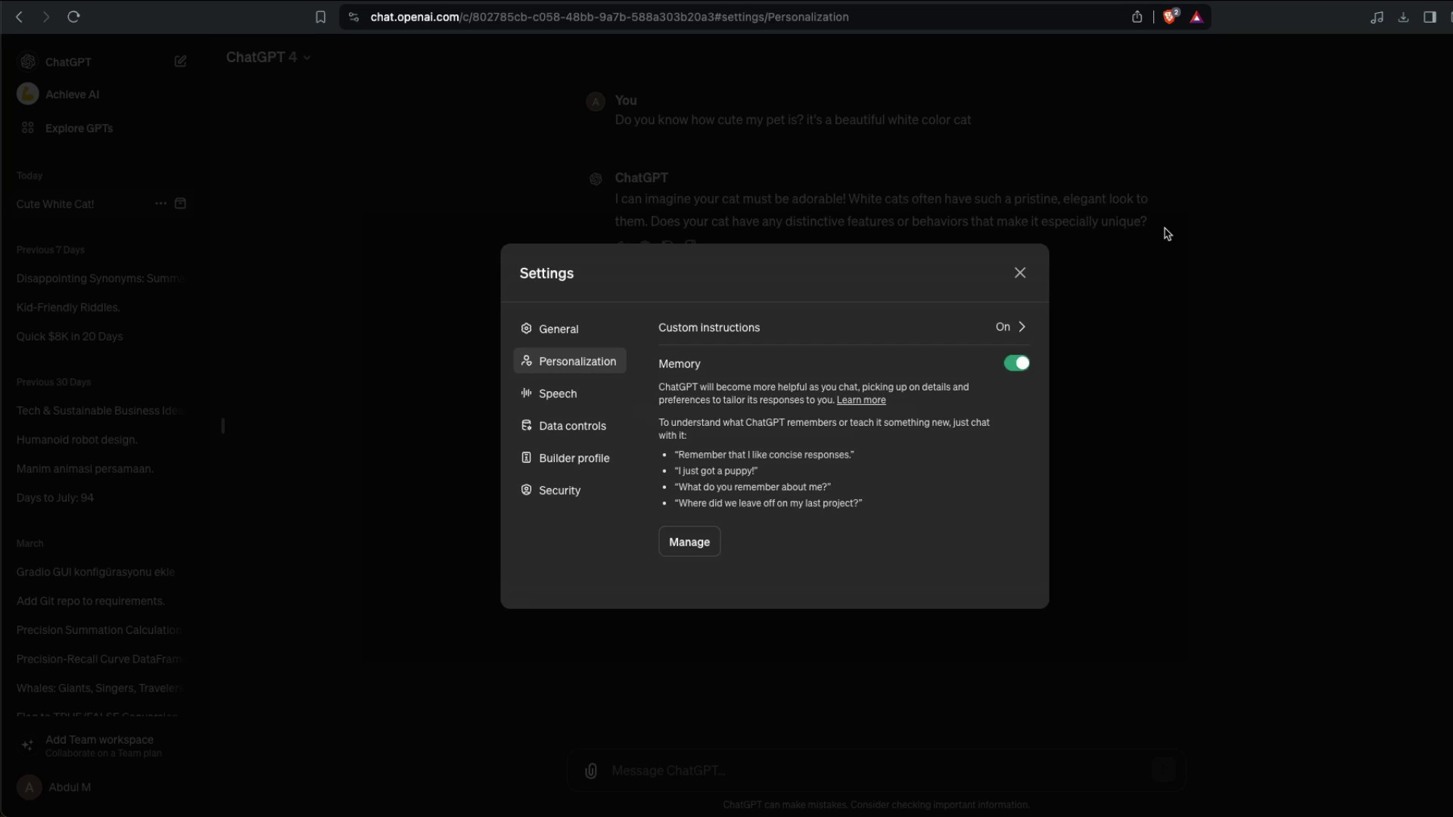
pyautogui.click(1026, 272)
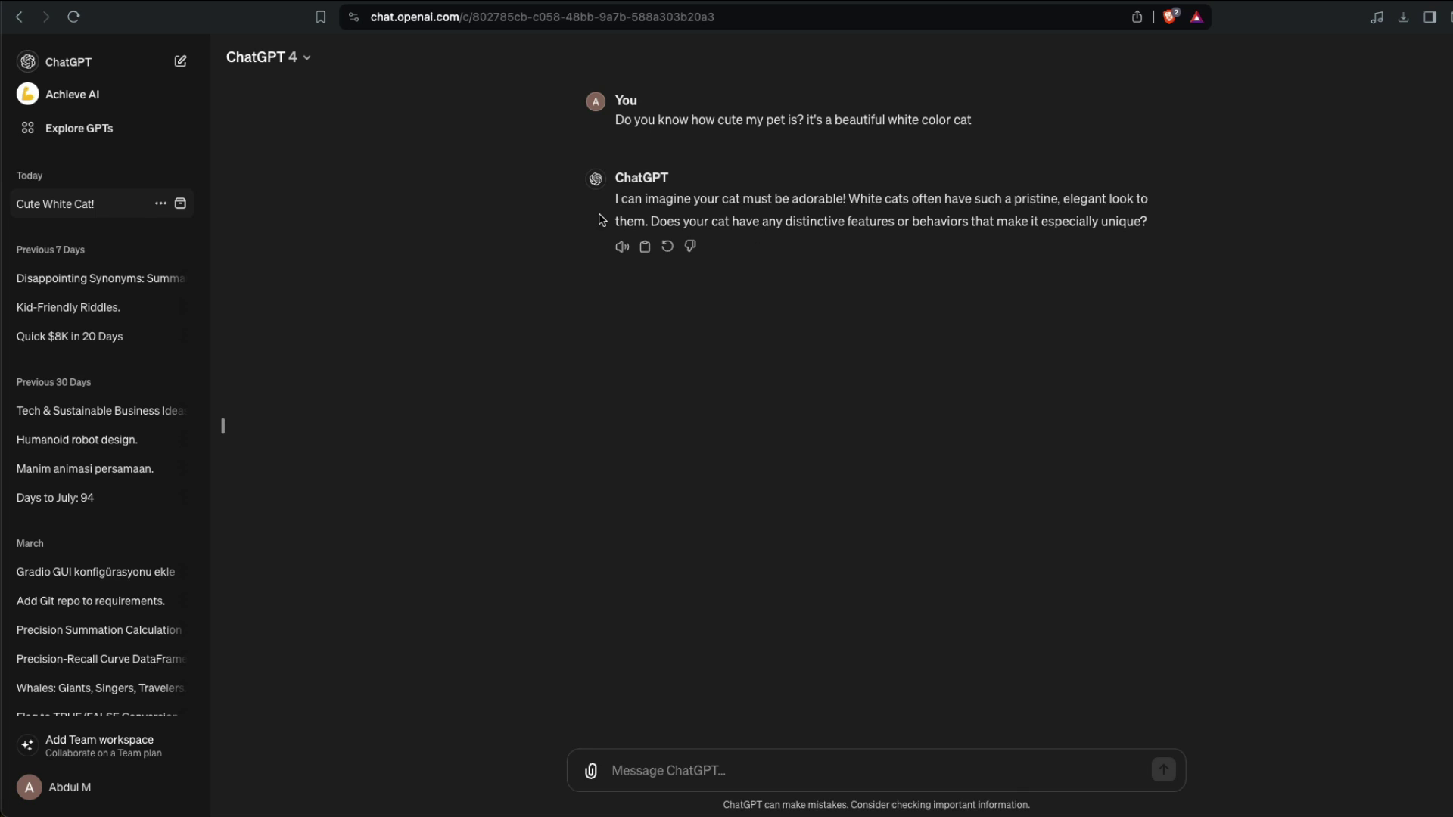
pyautogui.click(73, 17)
# In a new chat, send 'can you remember that i've a white color cat?'
pyautogui.click(181, 62)
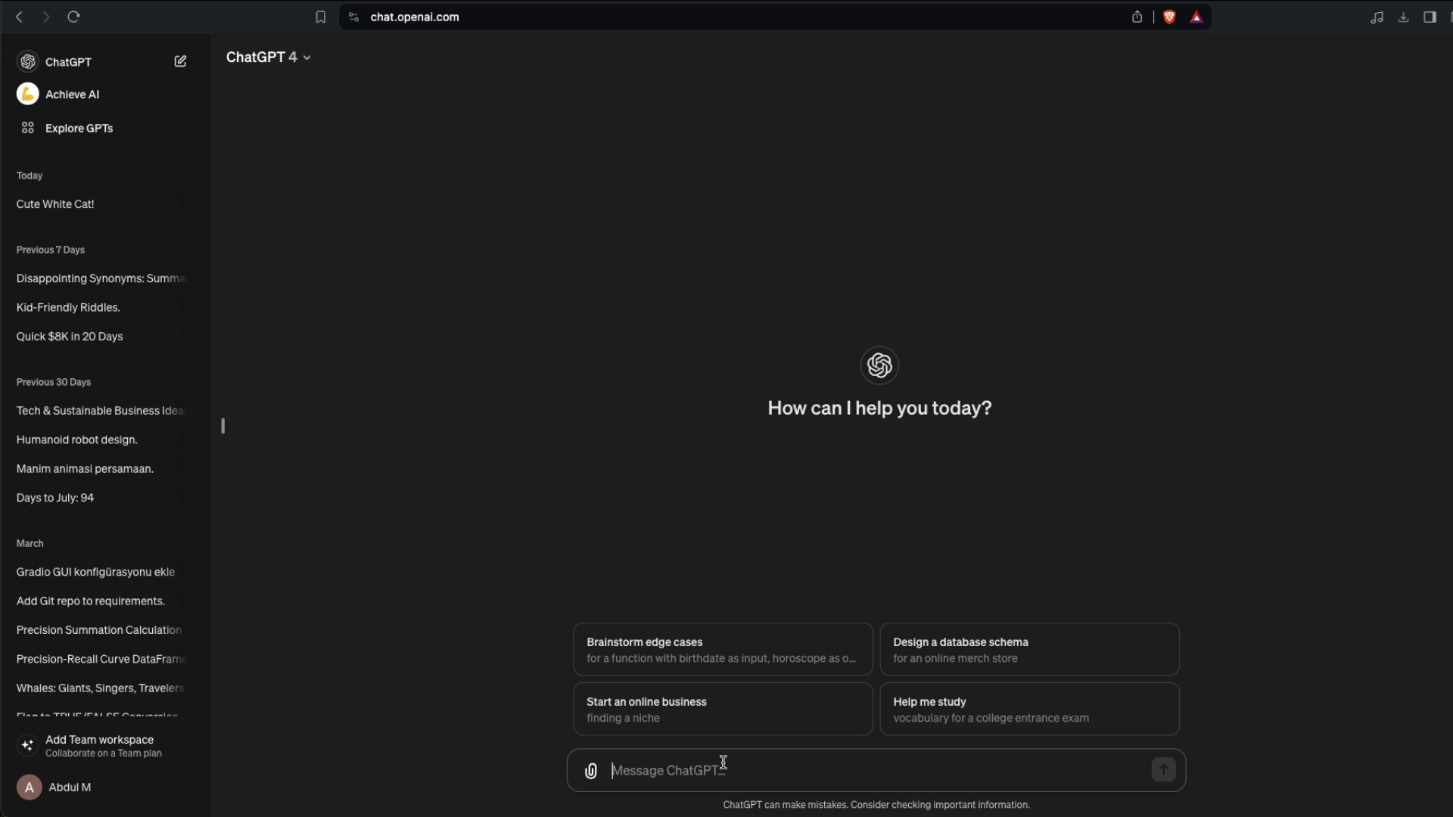
pyautogui.write('can y')
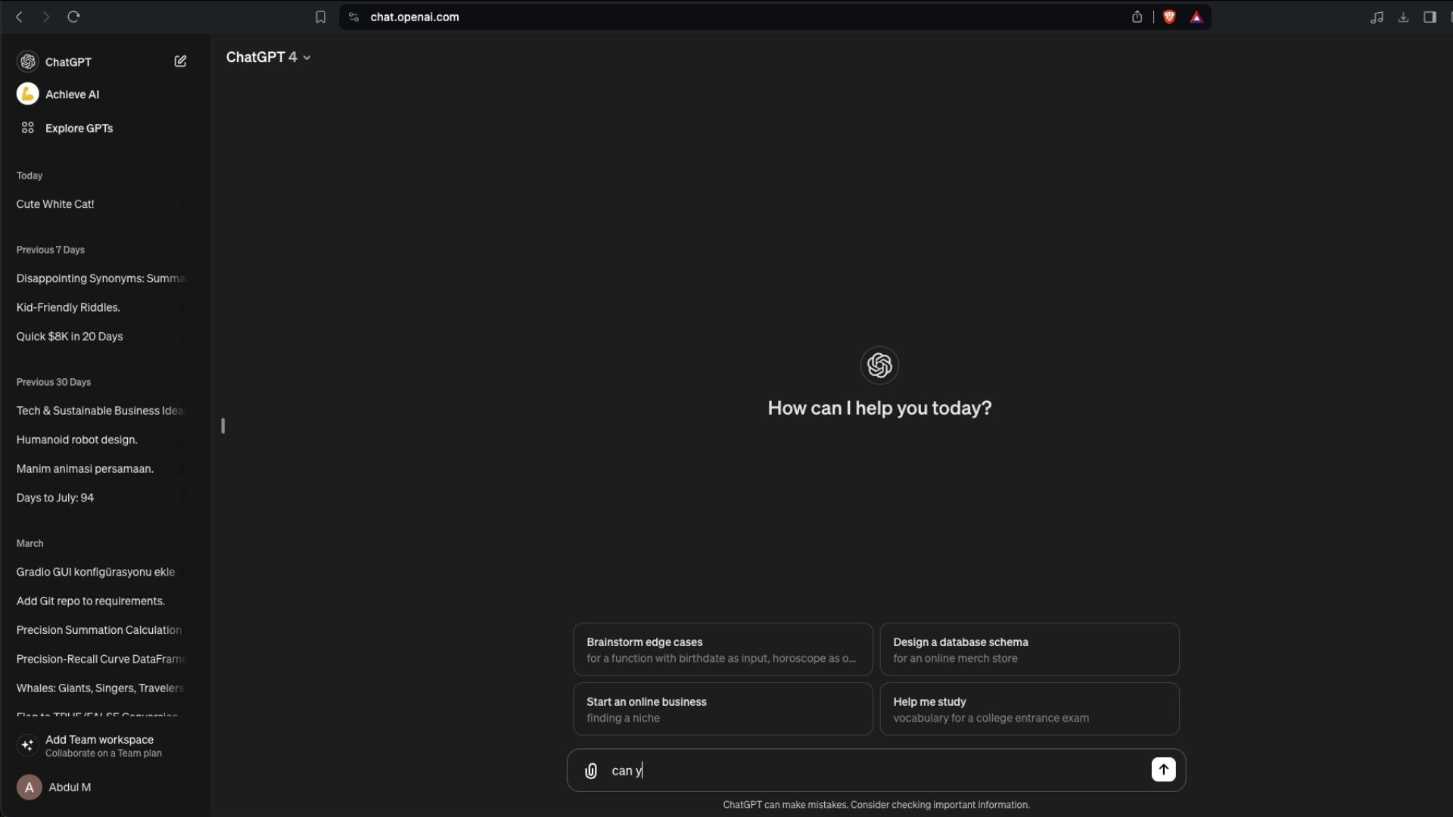
pyautogui.write("ou remember that i've a white color ca")
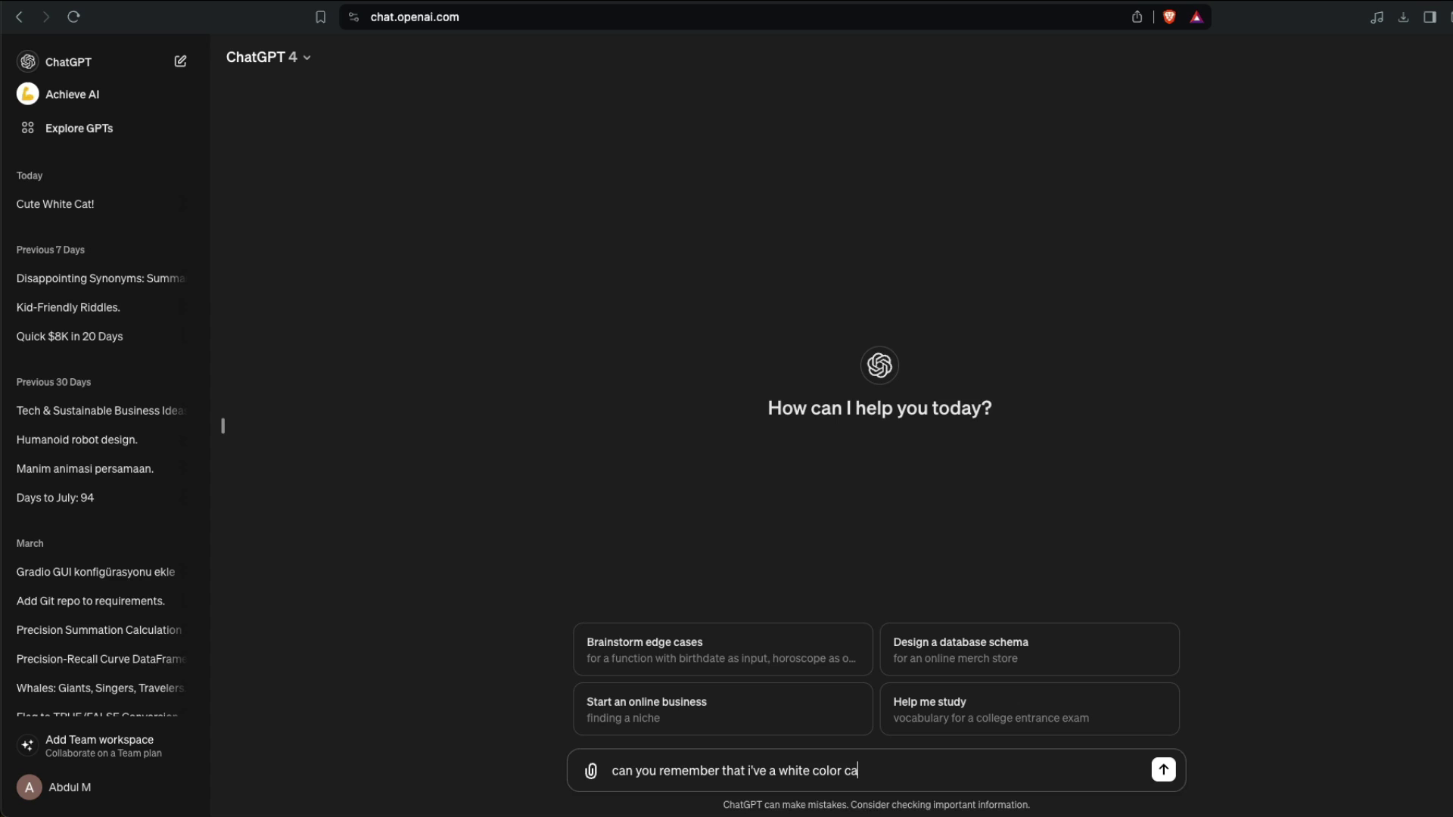
pyautogui.write('t?')
pyautogui.press('Return')
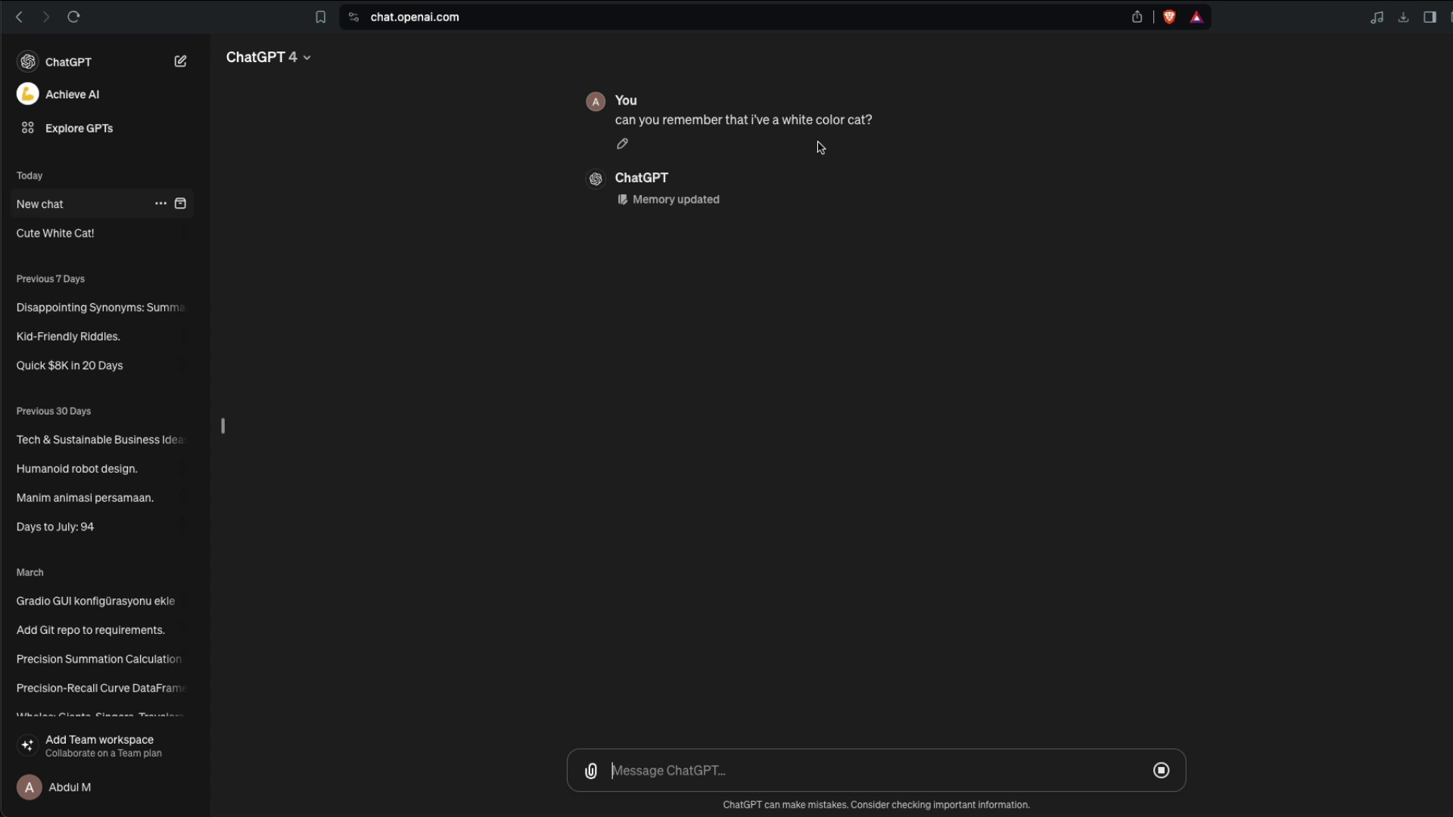
# Confirm memory now holds 'Has a white-colored cat.', then start a fresh chat
pyautogui.click(665, 200)
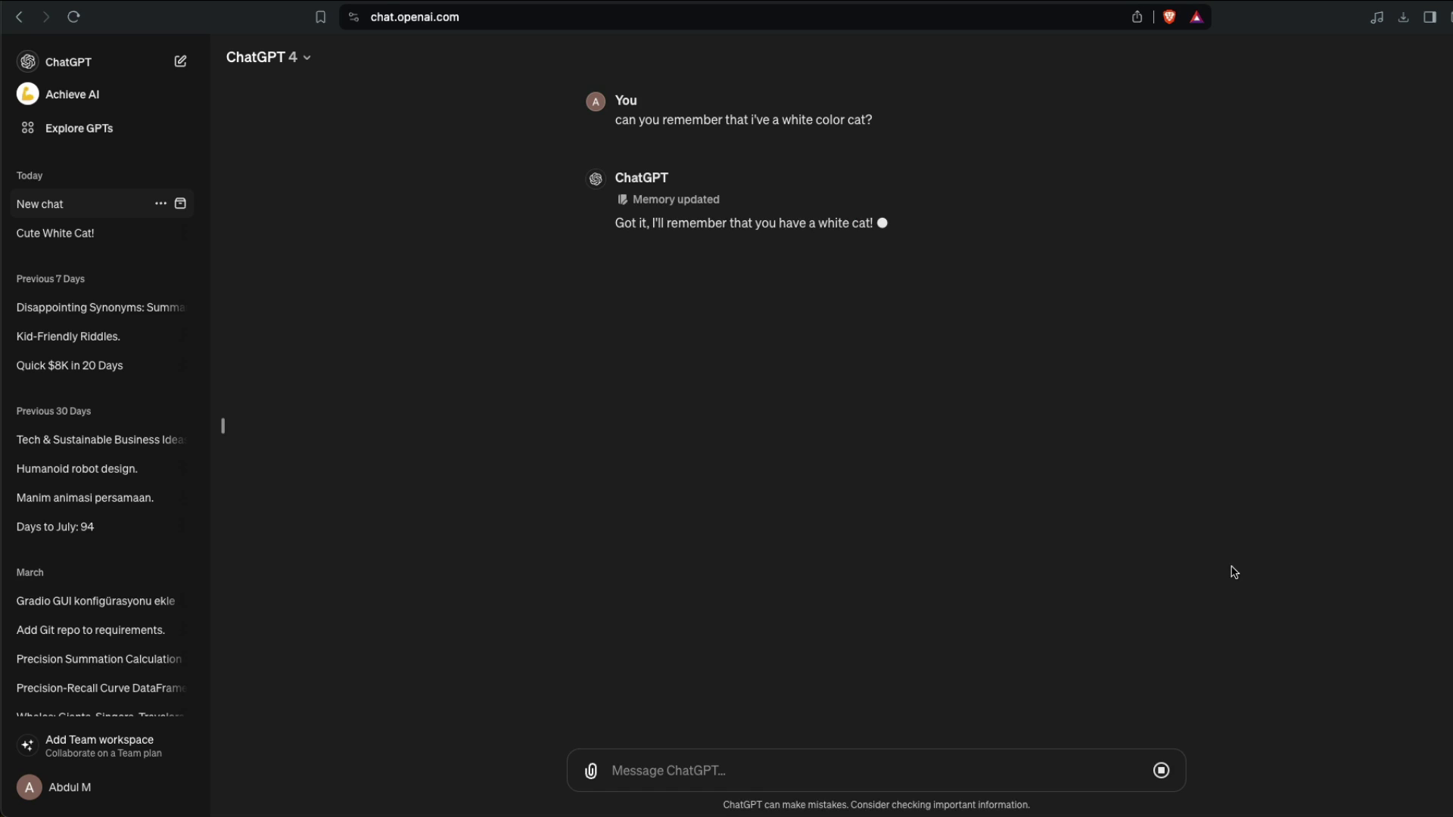
pyautogui.click(683, 201)
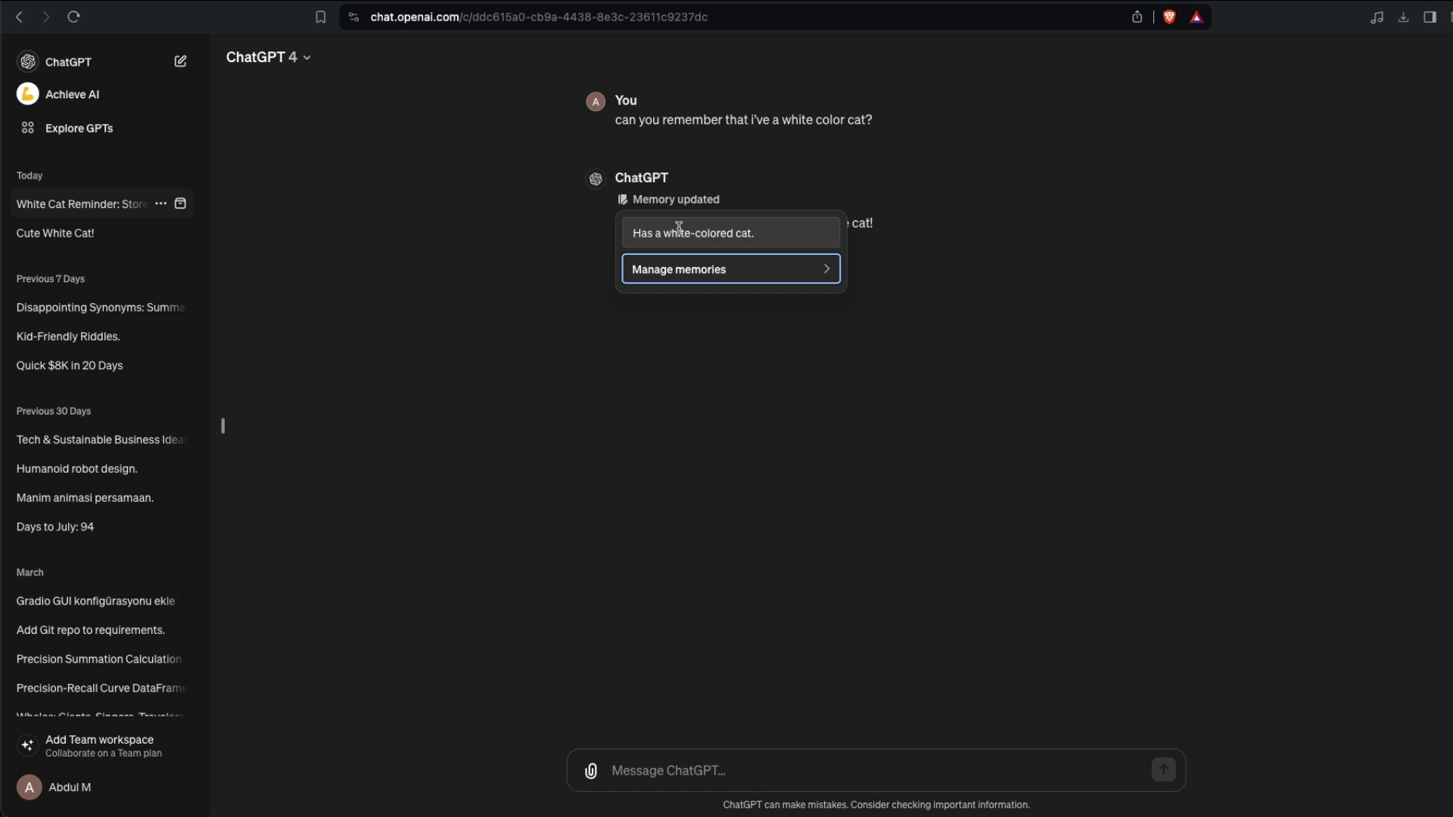
pyautogui.click(732, 270)
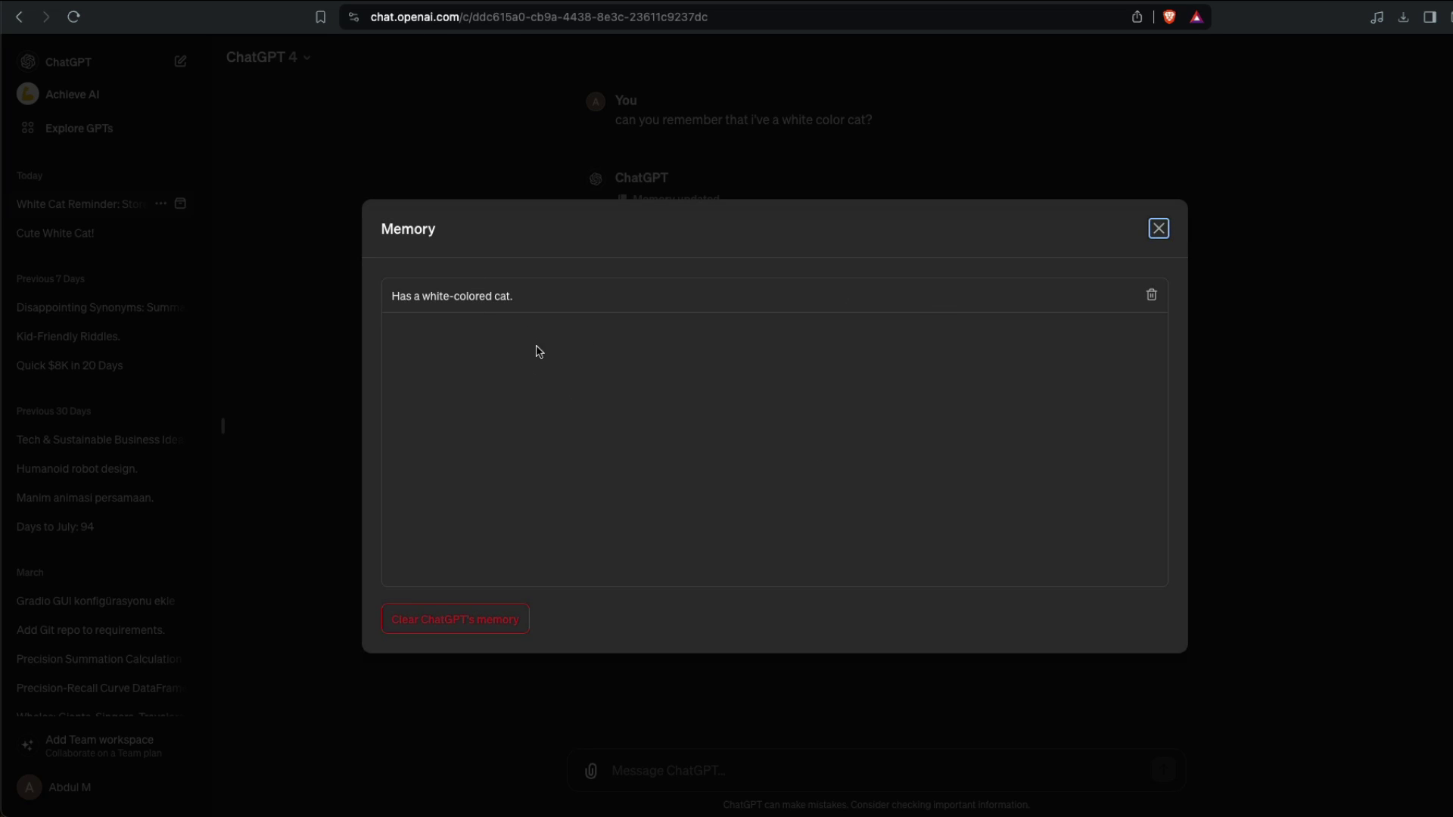
pyautogui.click(1158, 228)
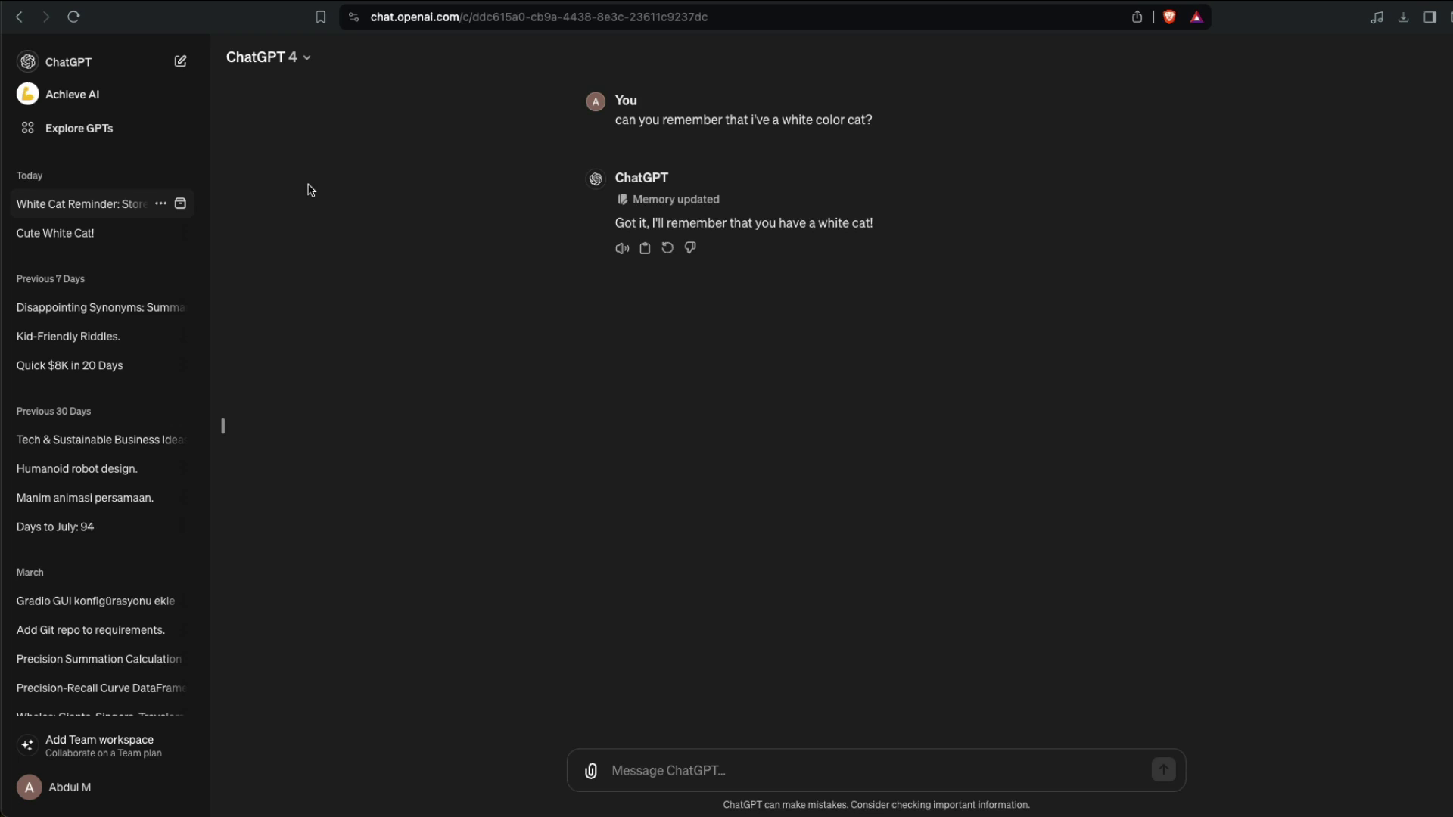
pyautogui.click(181, 61)
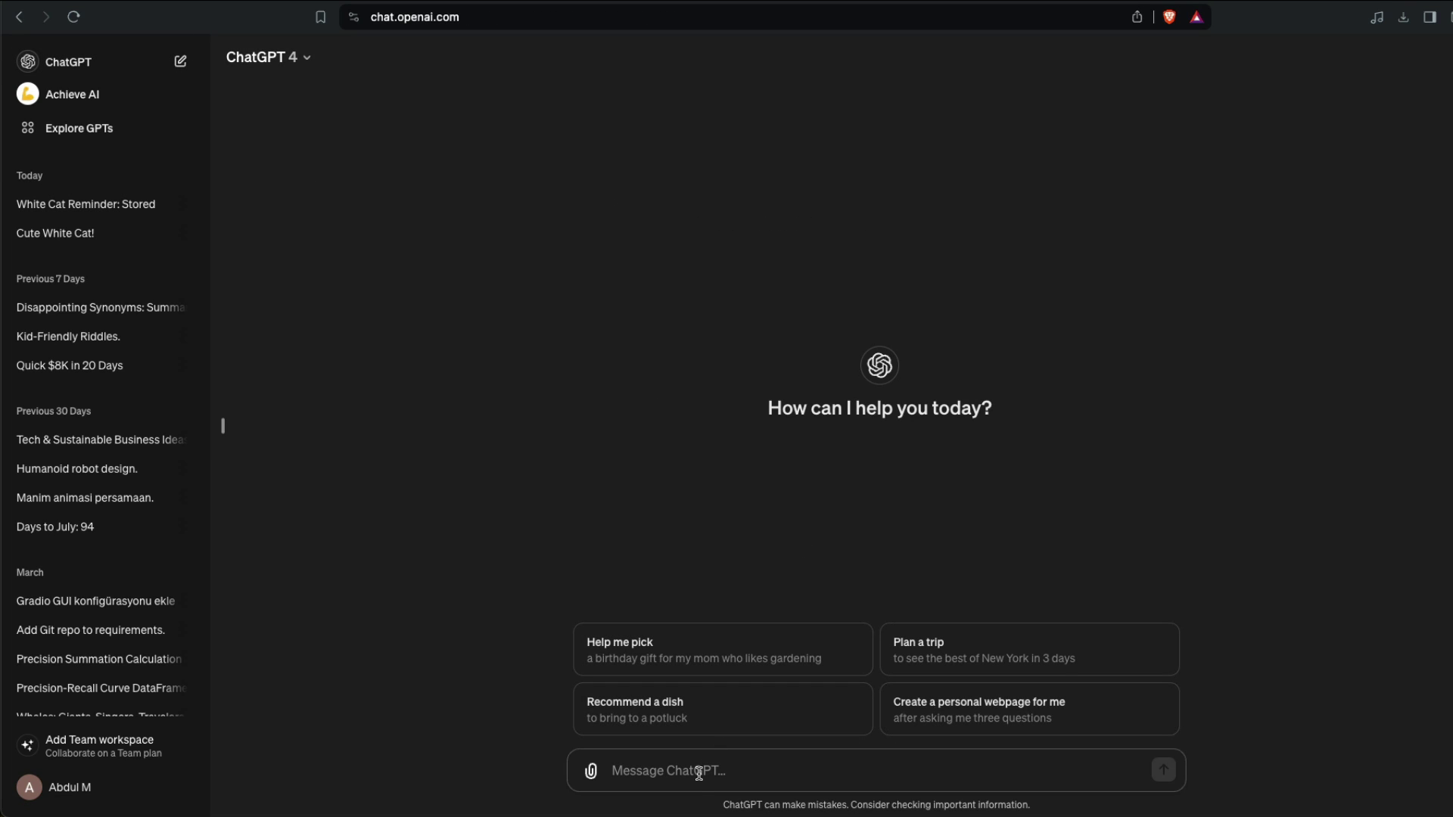
# Send 'I absolutely love Chicken Biryani and I'm just always looking forward to eat it for my dinner'
pyautogui.write('I absoluetly')
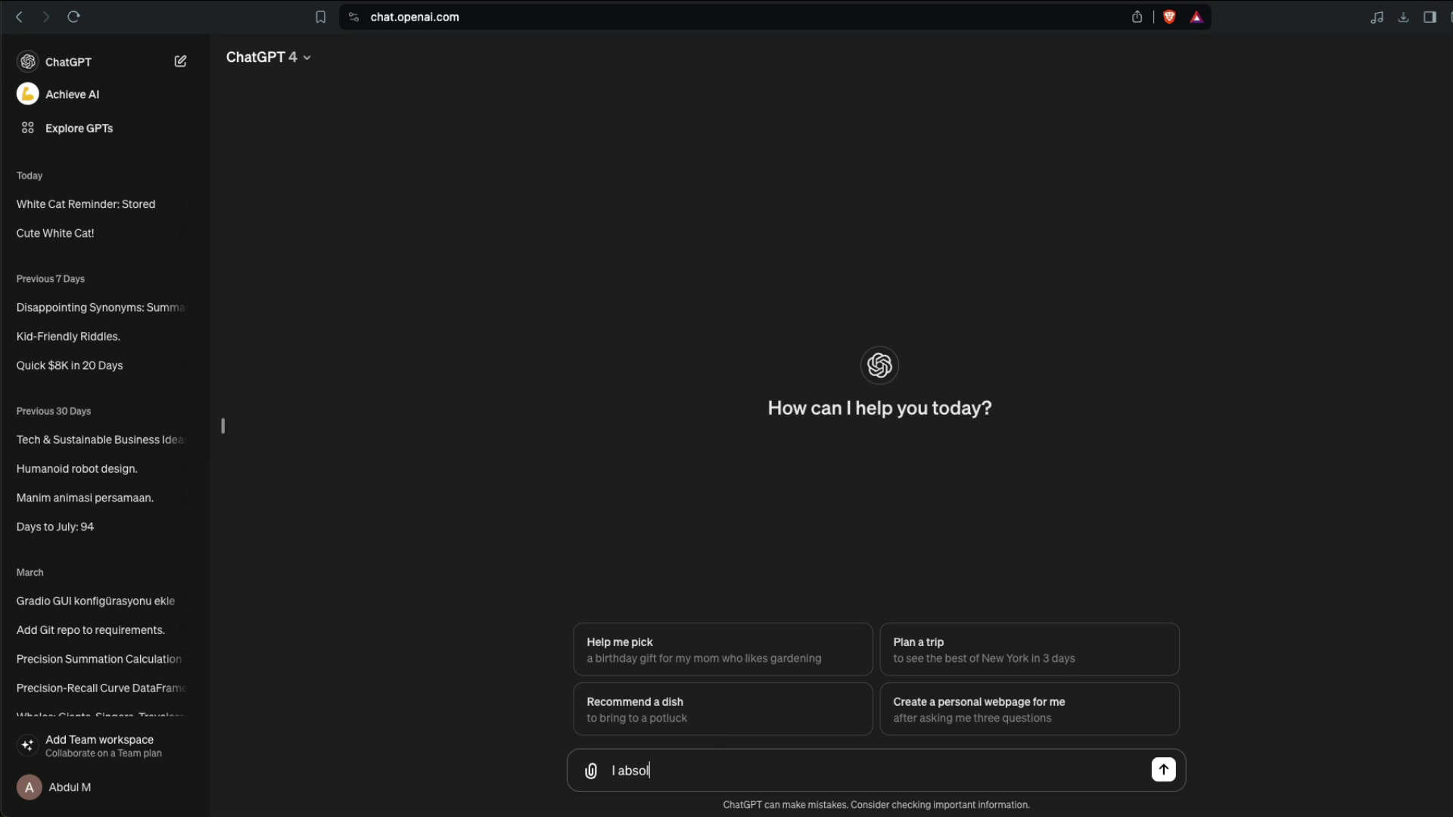
pyautogui.press('BackSpace')
pyautogui.write('tely viloe')
pyautogui.press('BackSpace')
pyautogui.press('BackSpace')
pyautogui.write('ve Chicken Biryani and')
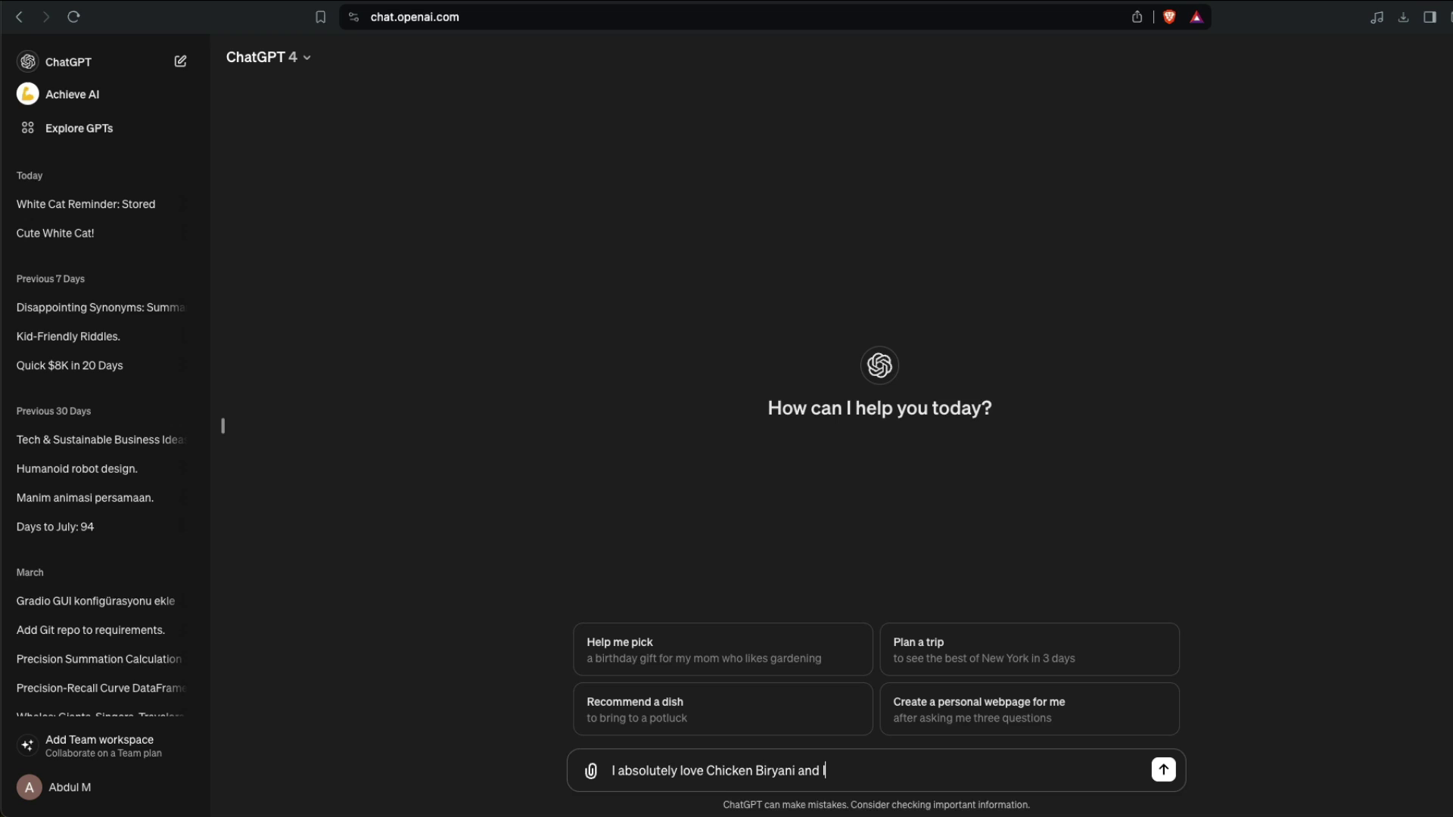
pyautogui.write(" I'm just always looking forward")
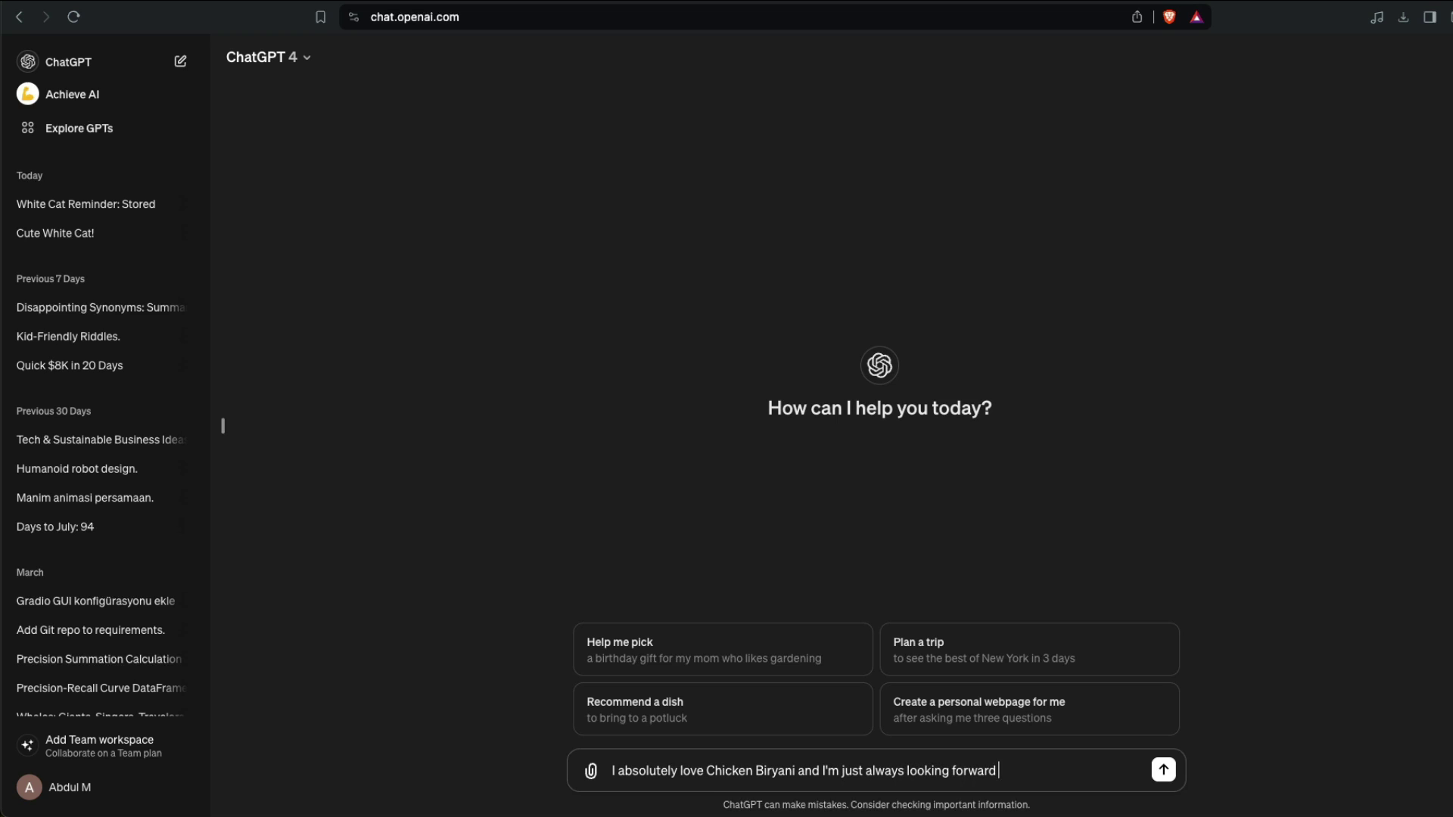
pyautogui.write(' to eat it for my dinner')
pyautogui.press('Return')
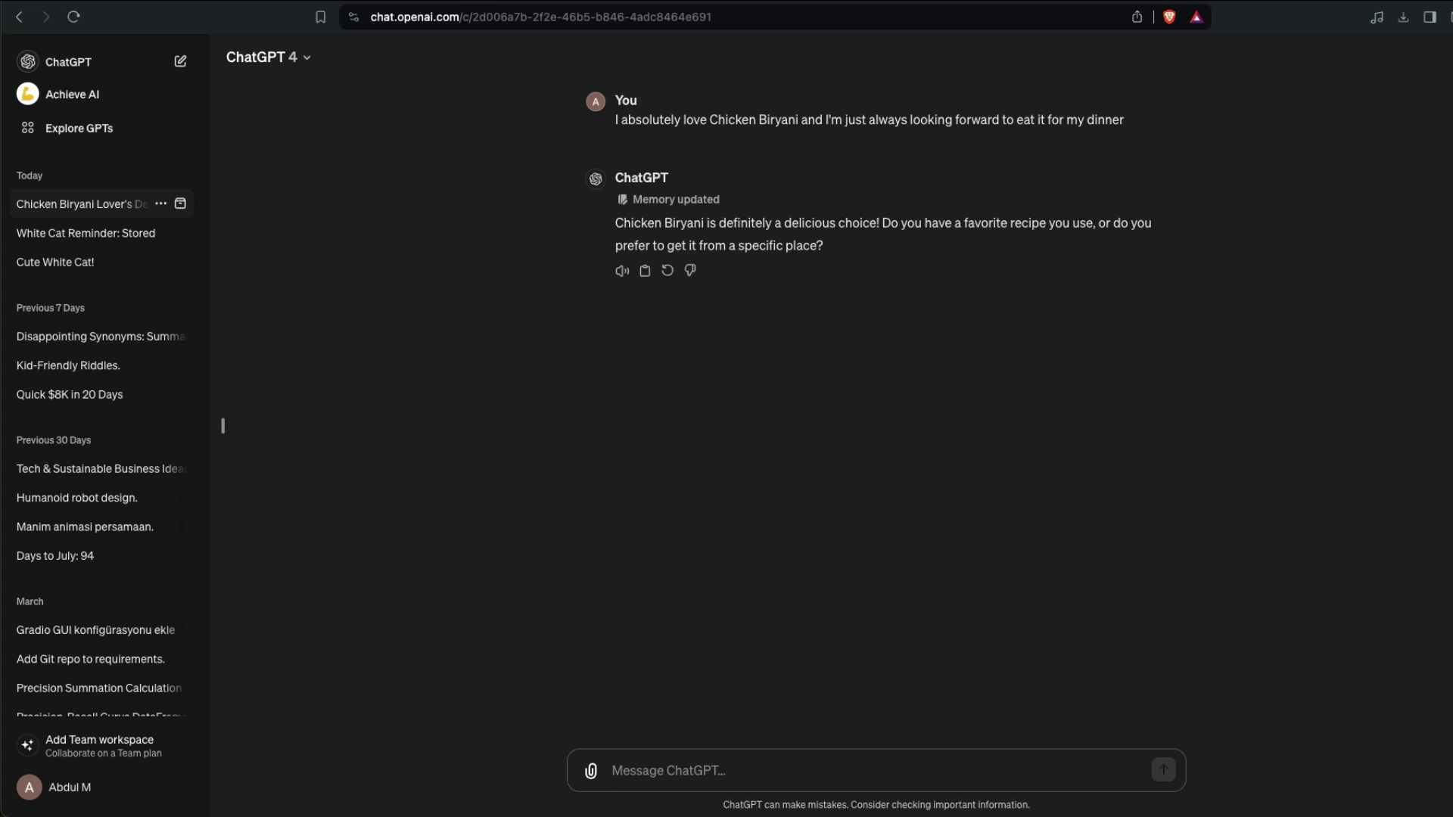
# Send a message saying you kind of like Meghan's Biryani in Bangalore
pyautogui.write("There's a place in B")
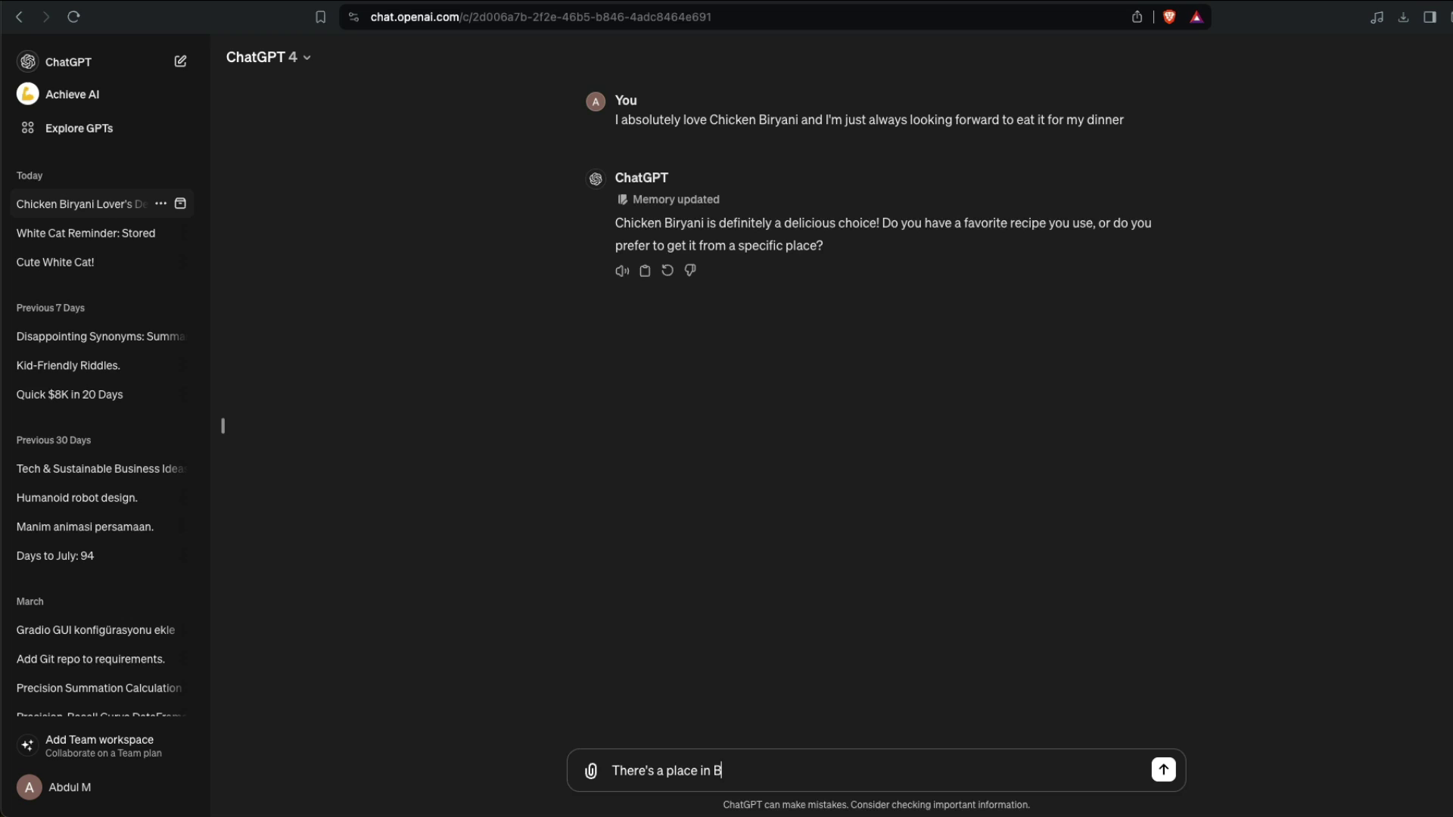
pyautogui.write('angalore called Megh')
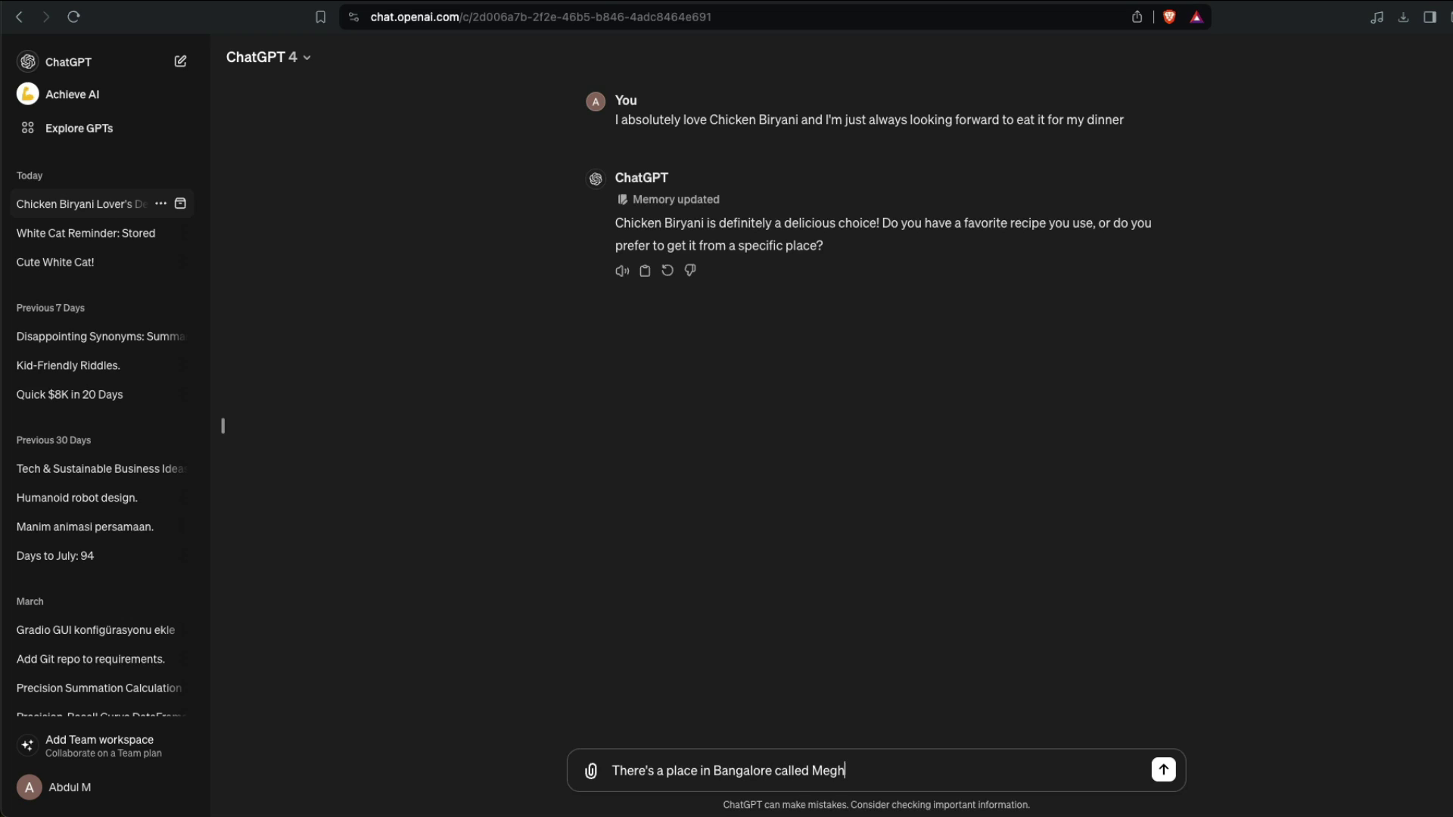
pyautogui.write("ana's Bir")
pyautogui.press('BackSpace')
pyautogui.write('ryani, I kinda of like that')
pyautogui.press('Return')
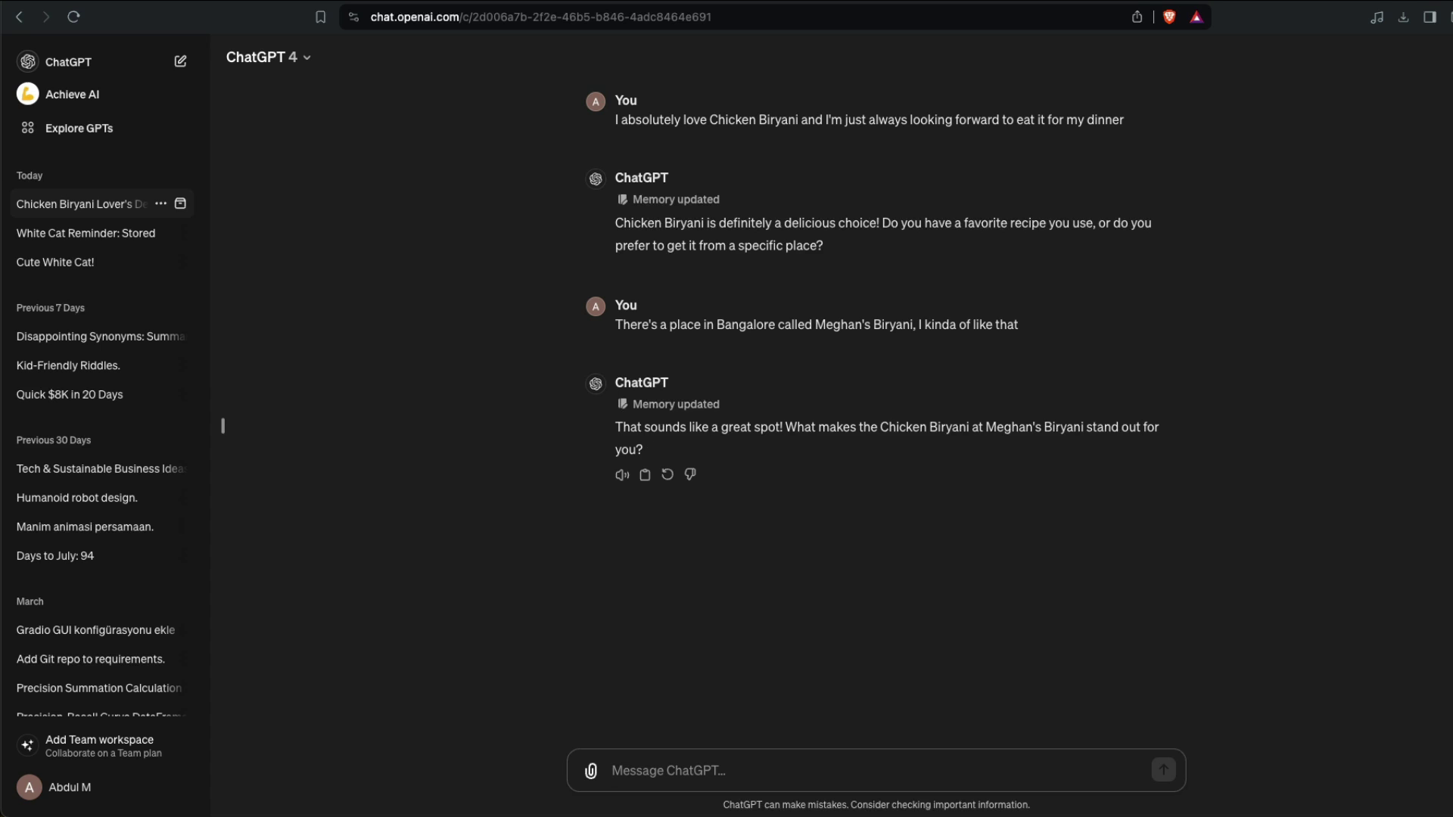
# Check the white-cat and Chicken Biryani entries in Manage memories, then open a new chat
pyautogui.moveTo(681, 410)
pyautogui.click(681, 461)
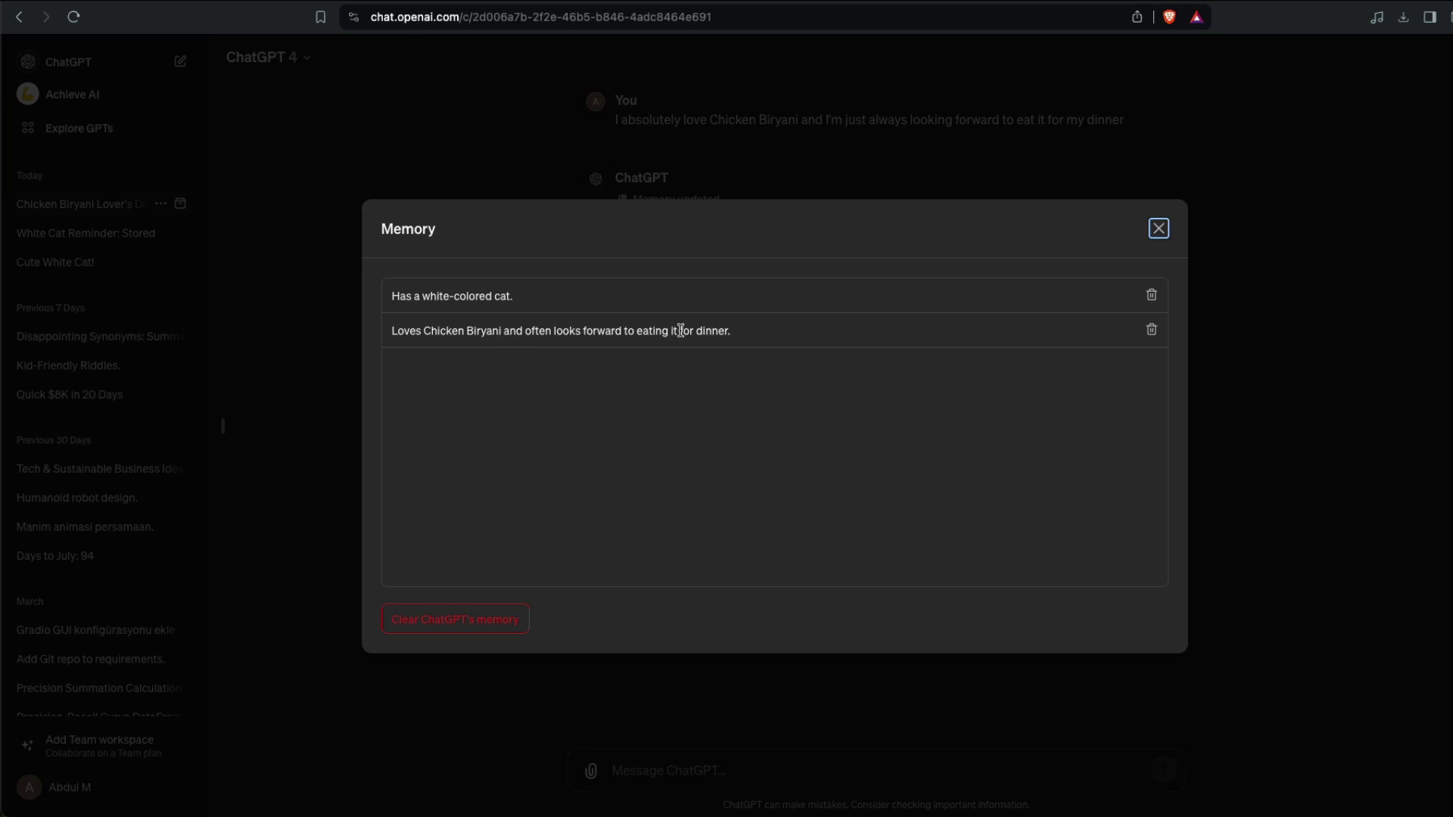
pyautogui.click(1163, 230)
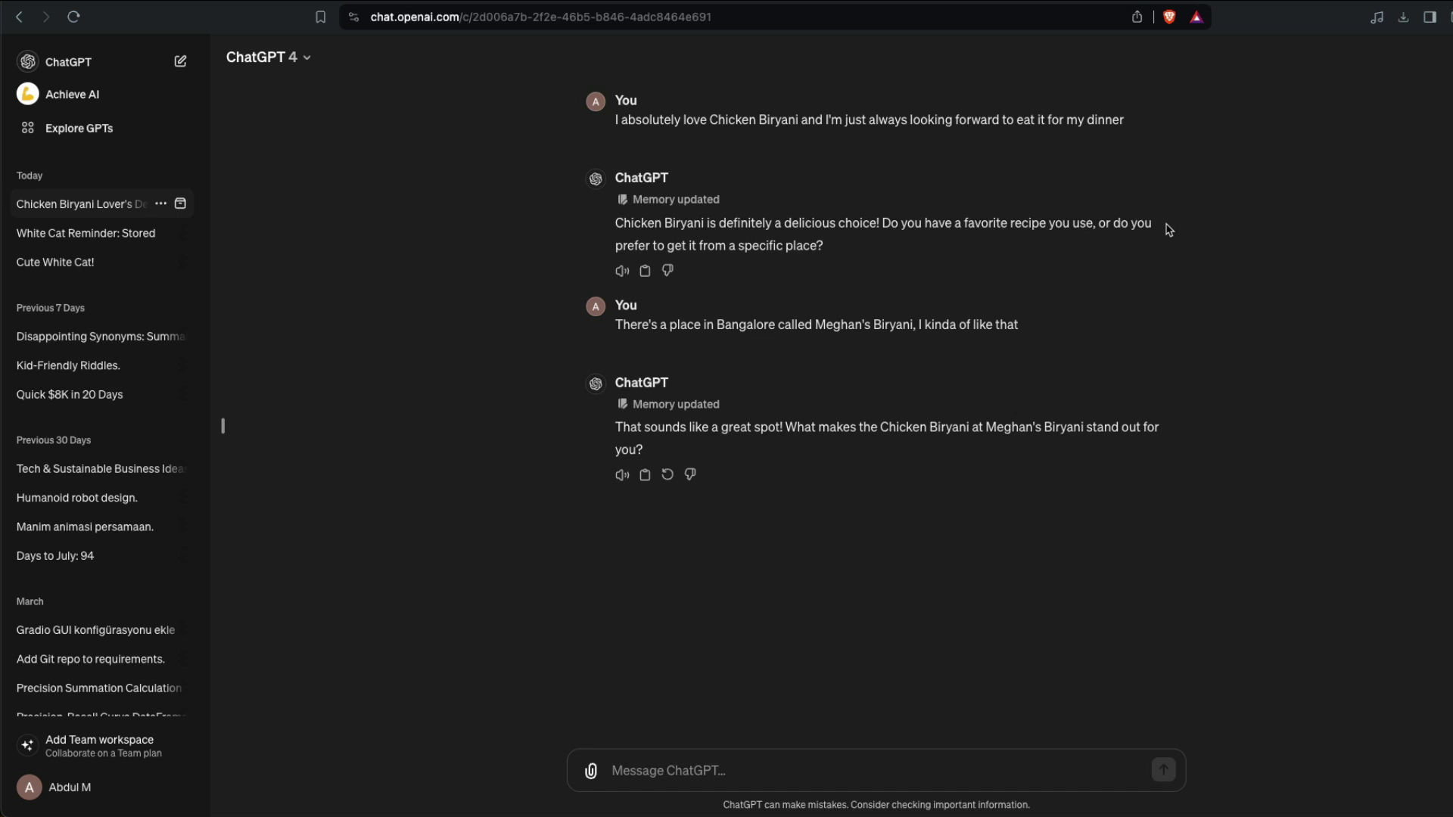
pyautogui.click(181, 60)
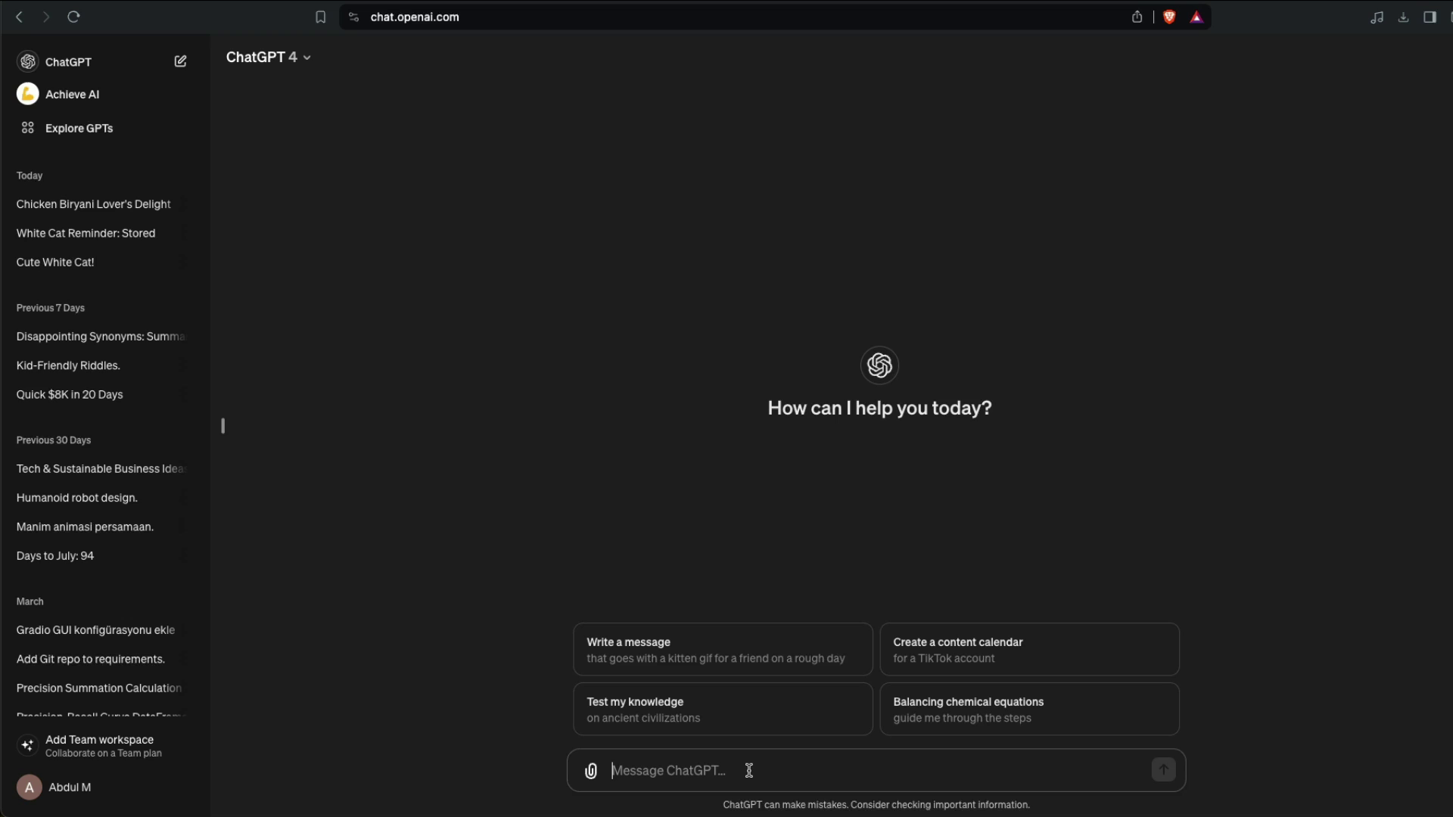
# Request 'a nice photo of my favorite food' and view the generated Chicken Biryani image full size
pyautogui.write('can')
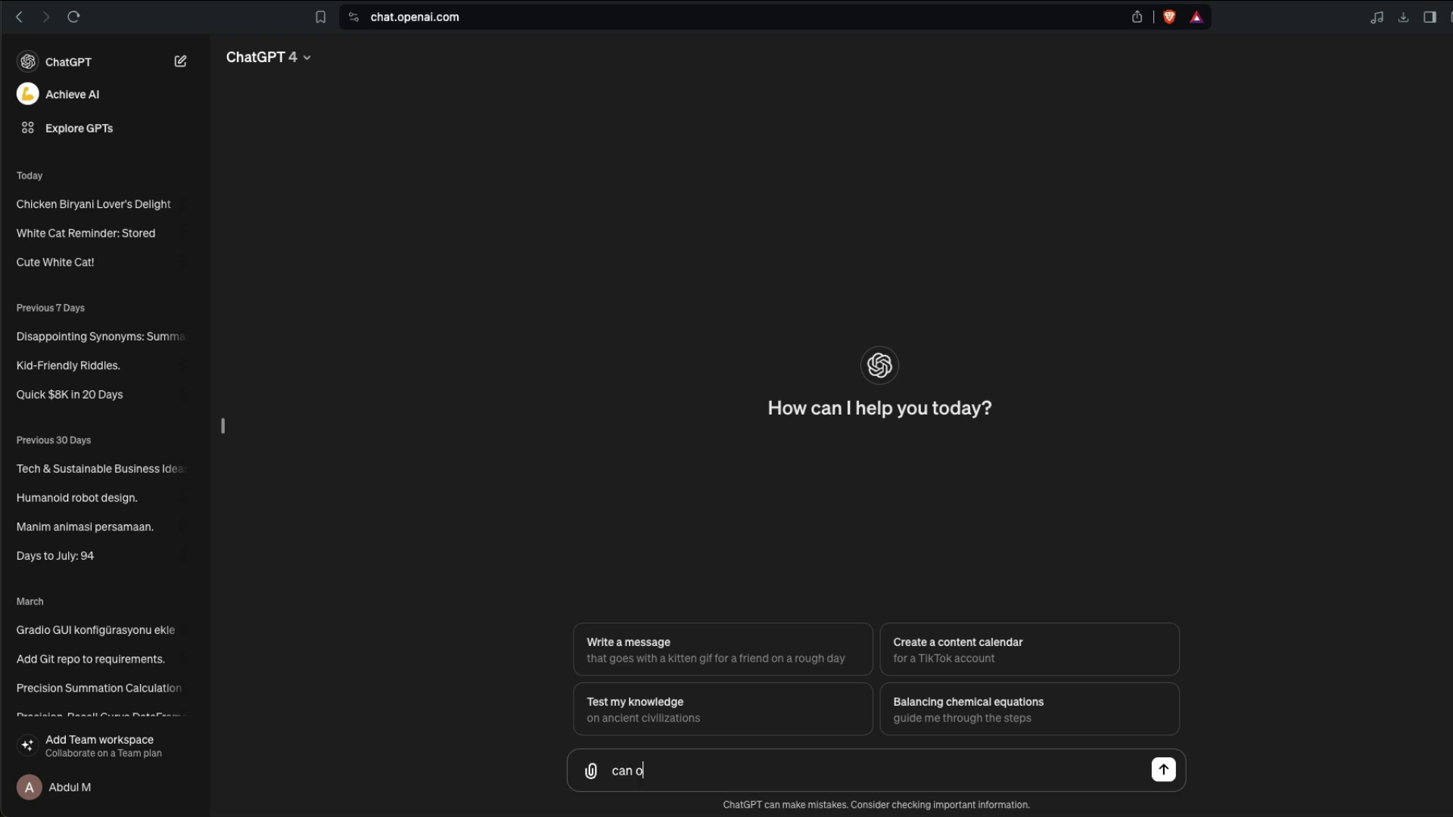
pyautogui.write(' you create a nice photo of')
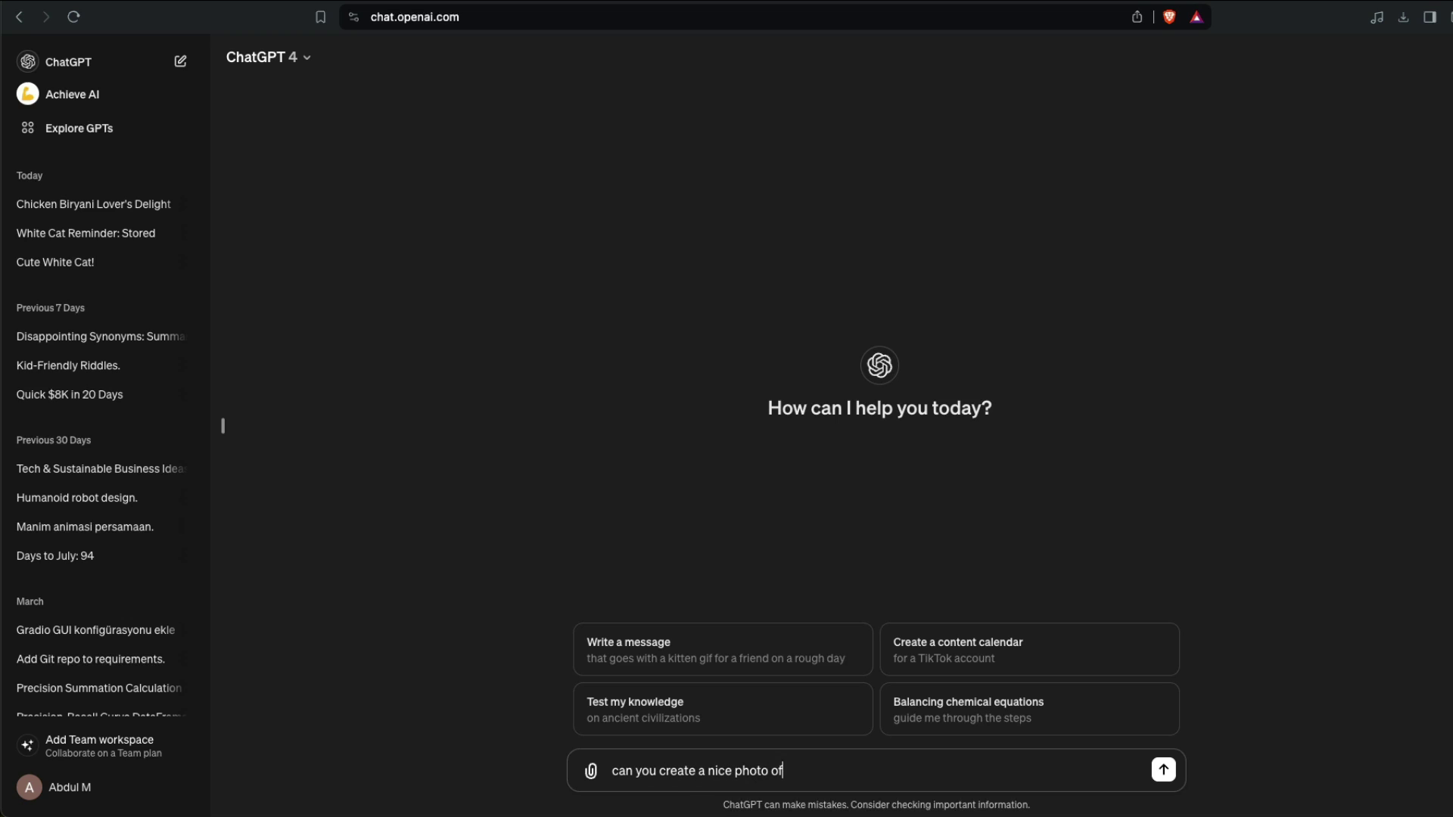
pyautogui.write(' my favorite food?')
pyautogui.press('Return')
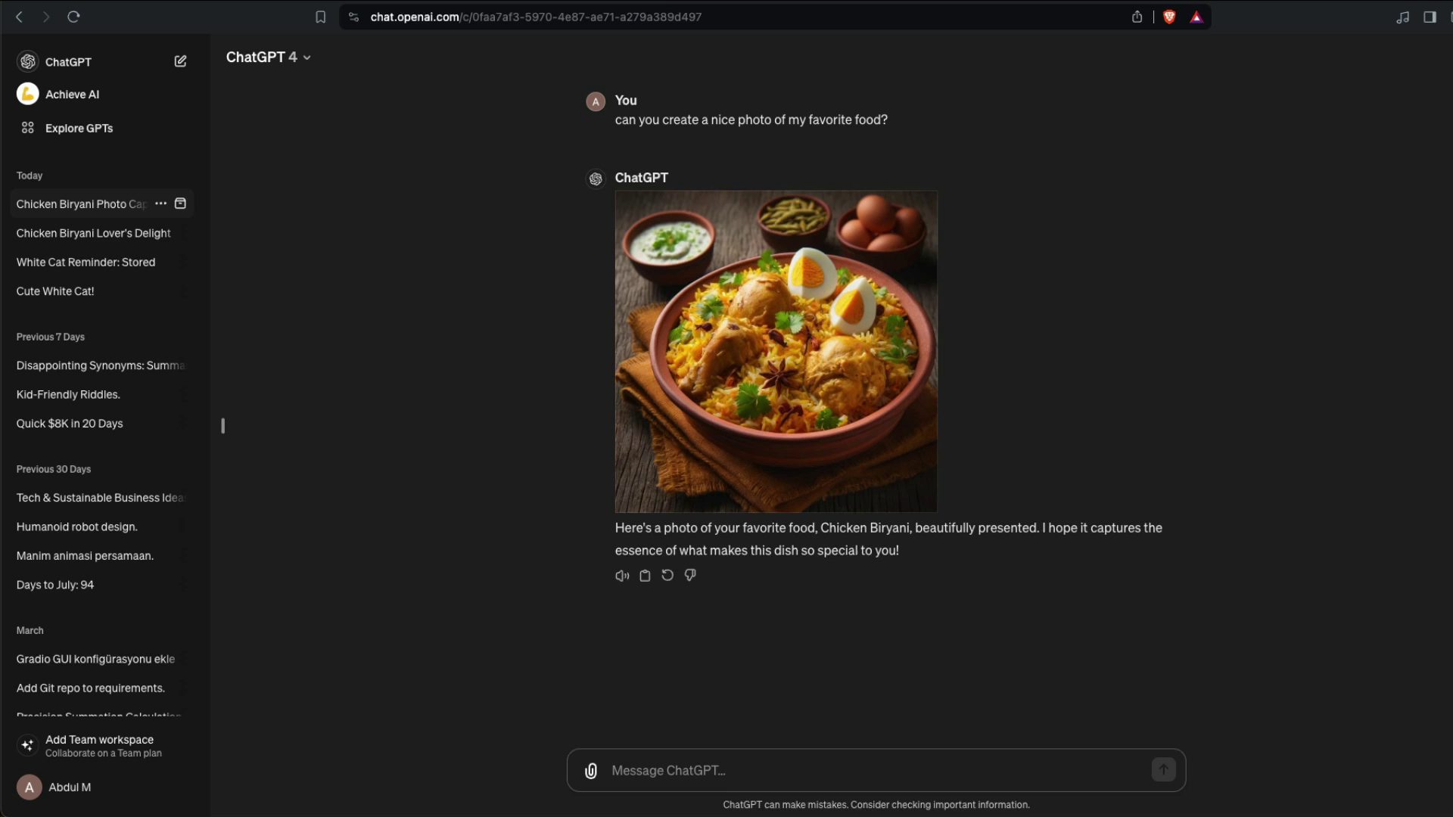
pyautogui.click(901, 410)
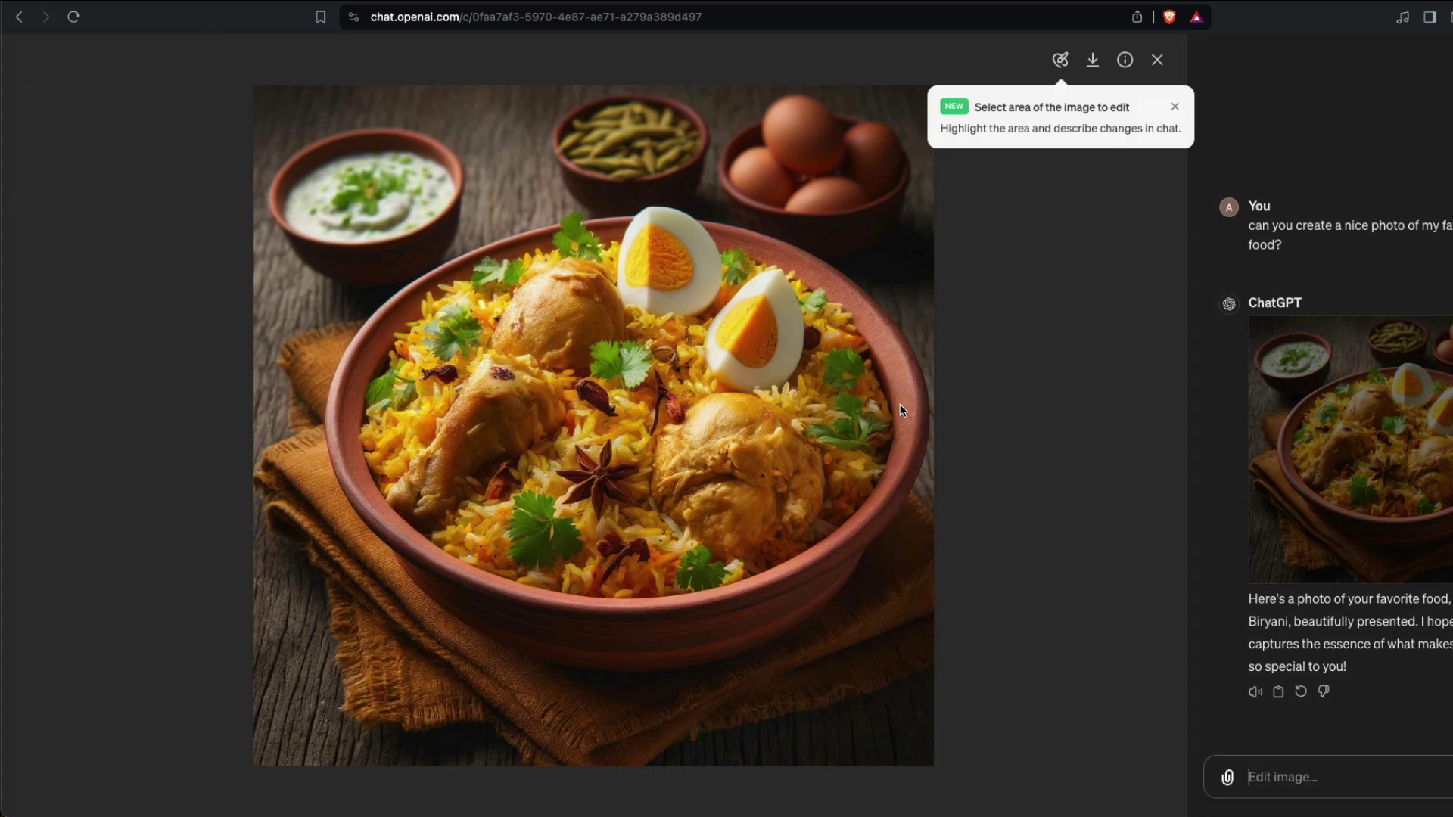
pyautogui.click(1173, 107)
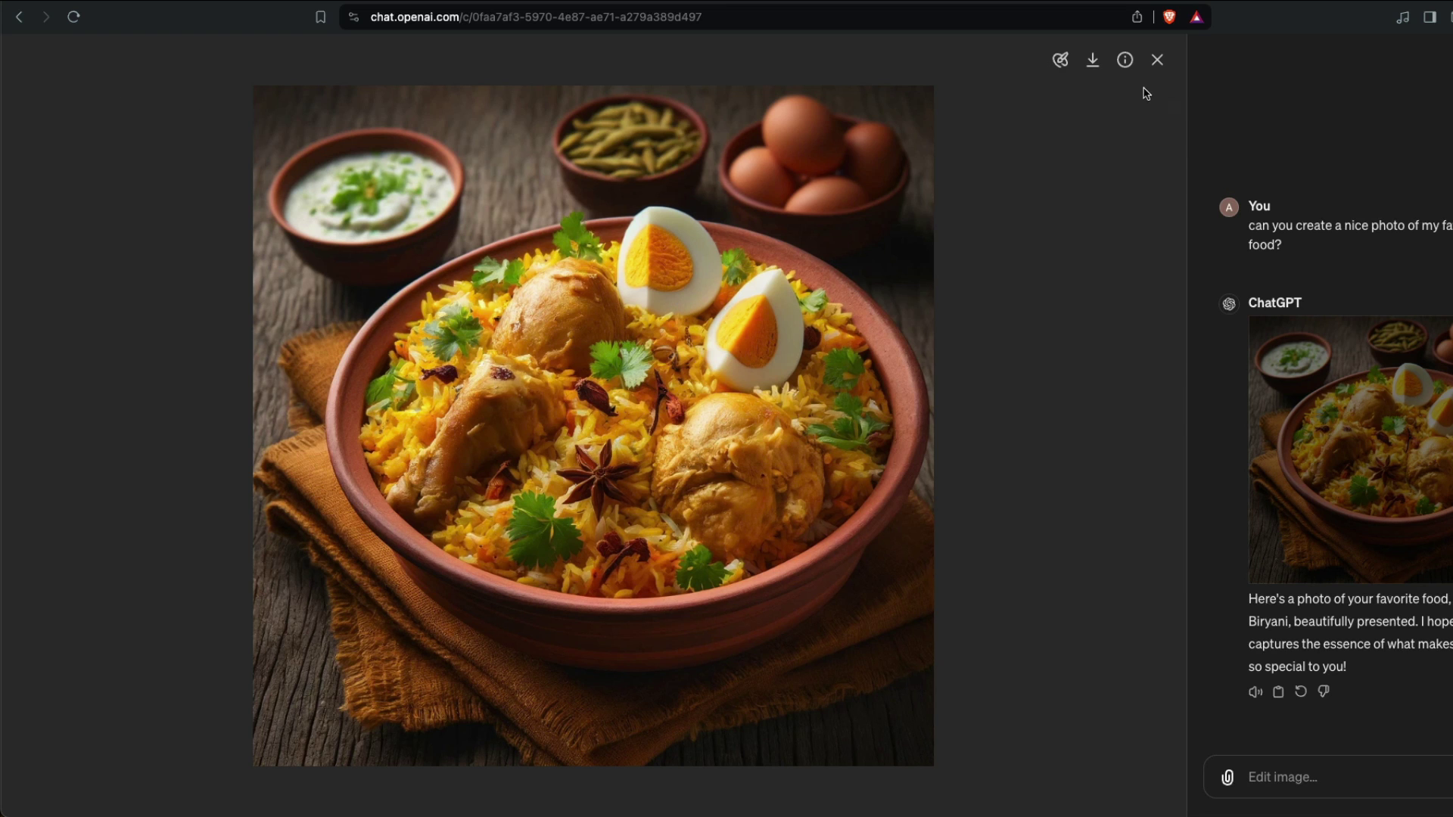
pyautogui.click(1155, 66)
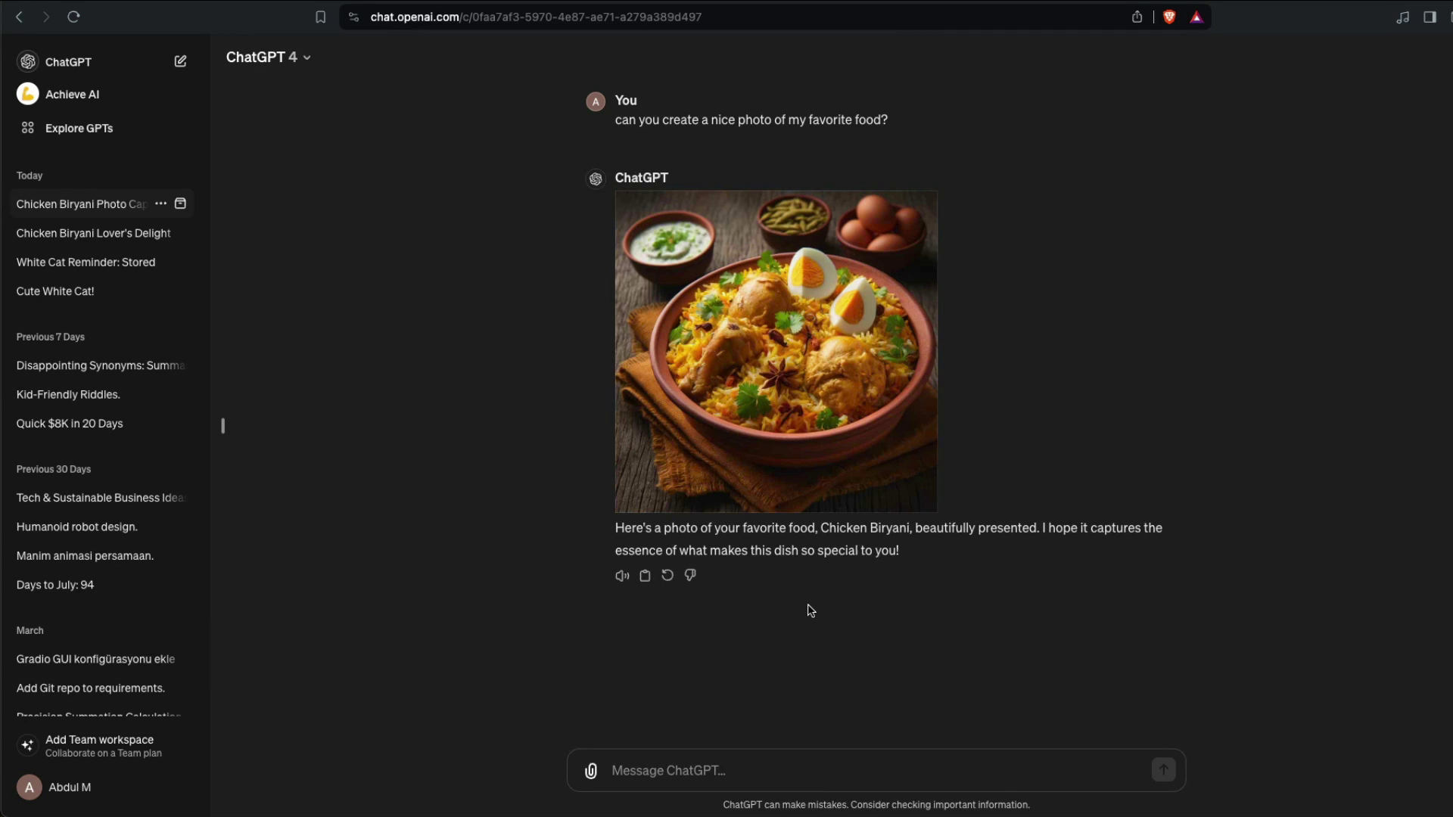
# In a new chat, ask 'how much calories my favorite food might have?'
pyautogui.click(180, 60)
pyautogui.write('how')
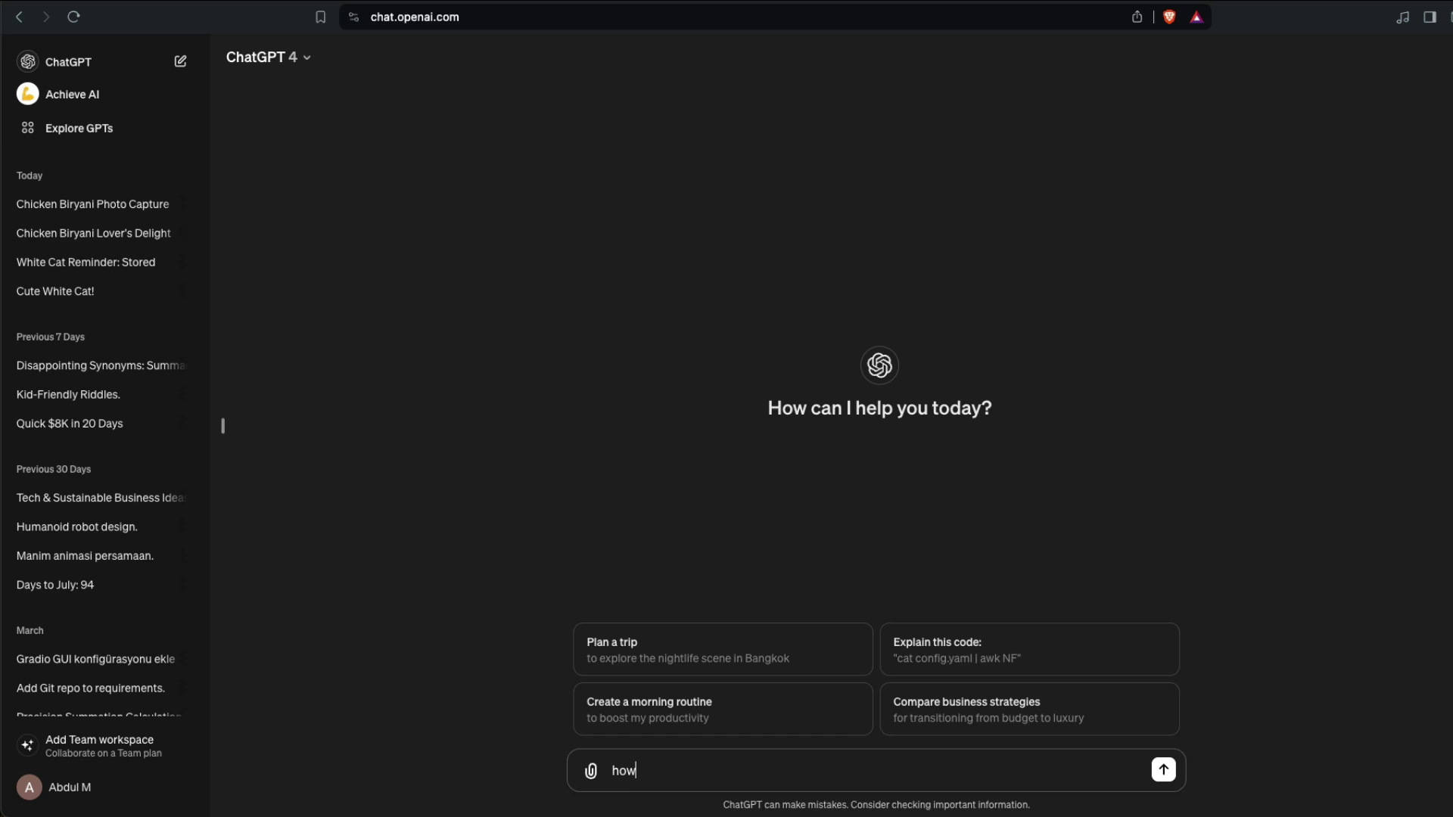
pyautogui.write(' much calori')
pyautogui.press('BackSpace')
pyautogui.press('BackSpace')
pyautogui.write('ories my favoreite')
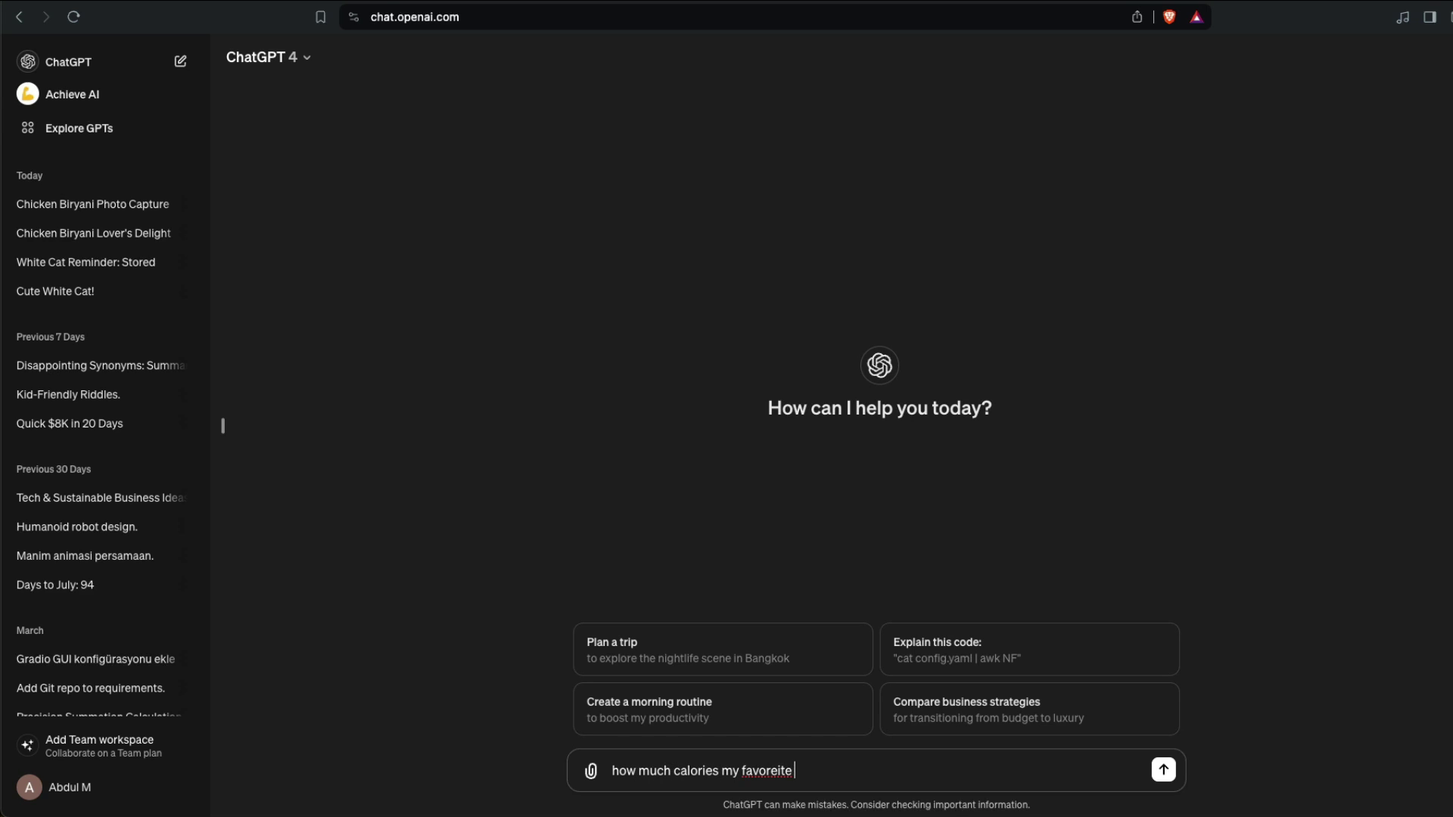
pyautogui.press('BackSpace')
pyautogui.press('BackSpace')
pyautogui.write('ite food might have?')
pyautogui.press('Return')
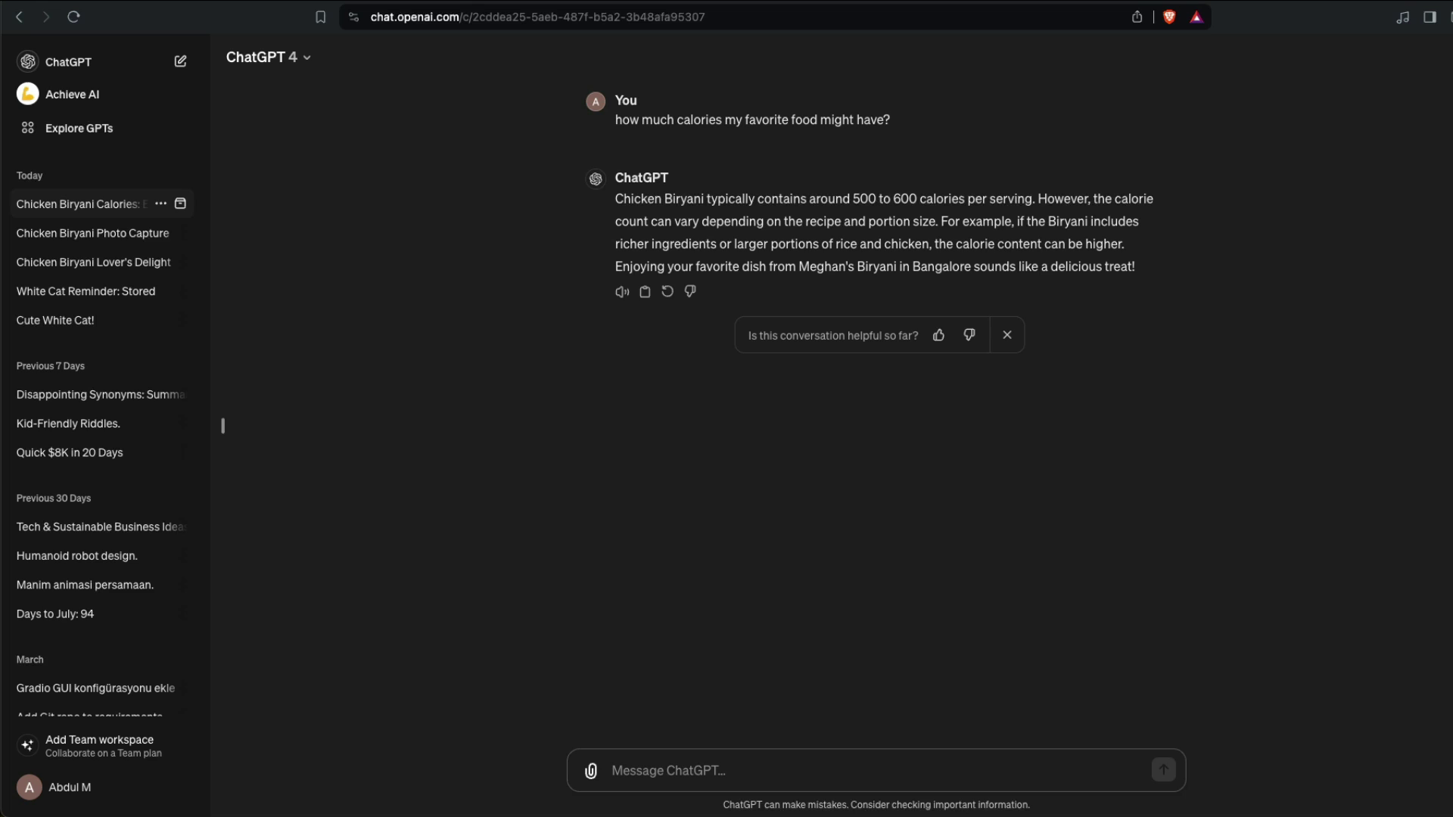
# View the saved memory list under Settings > Personalization, then close Settings
pyautogui.click(123, 788)
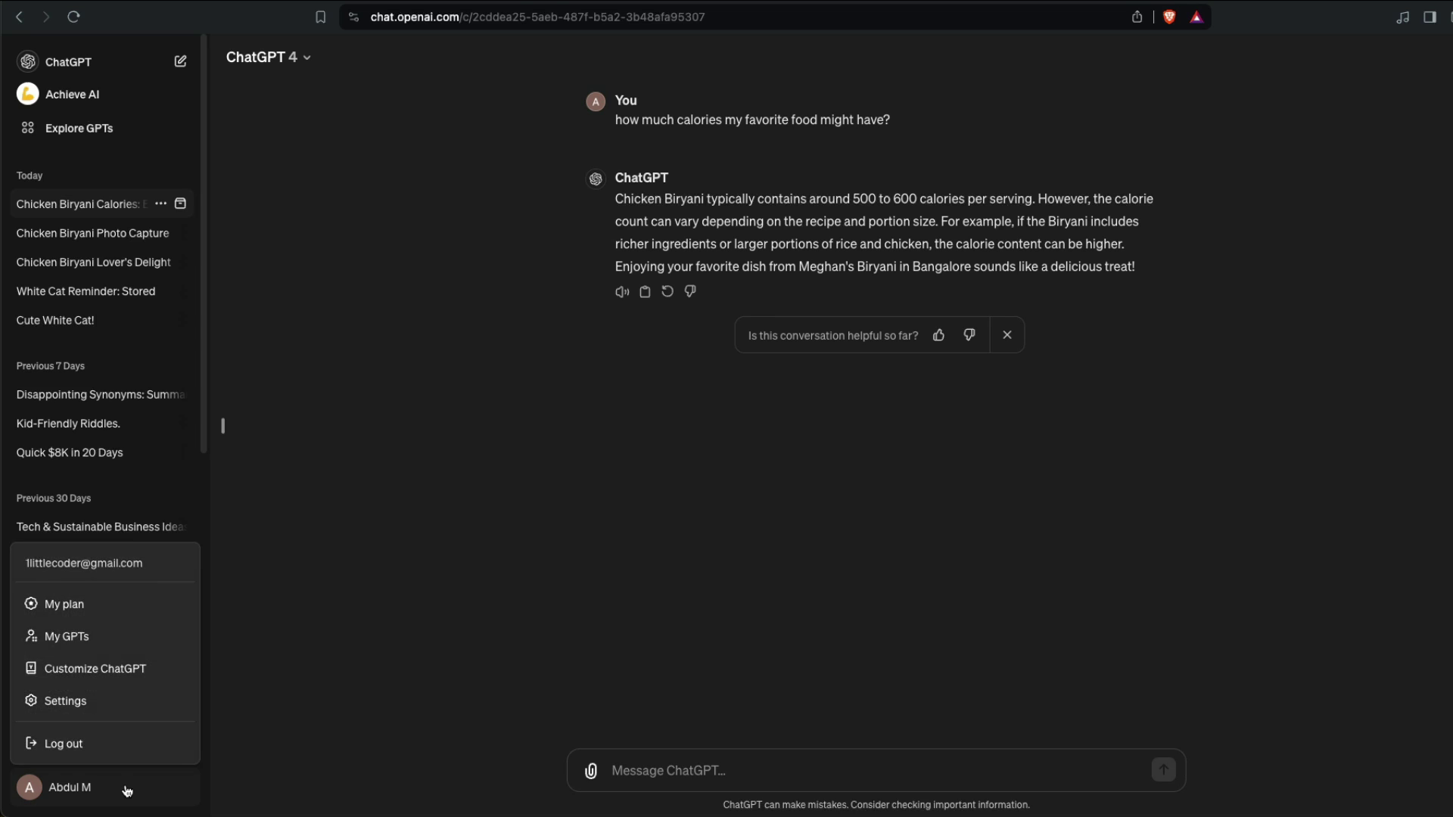
pyautogui.click(637, 608)
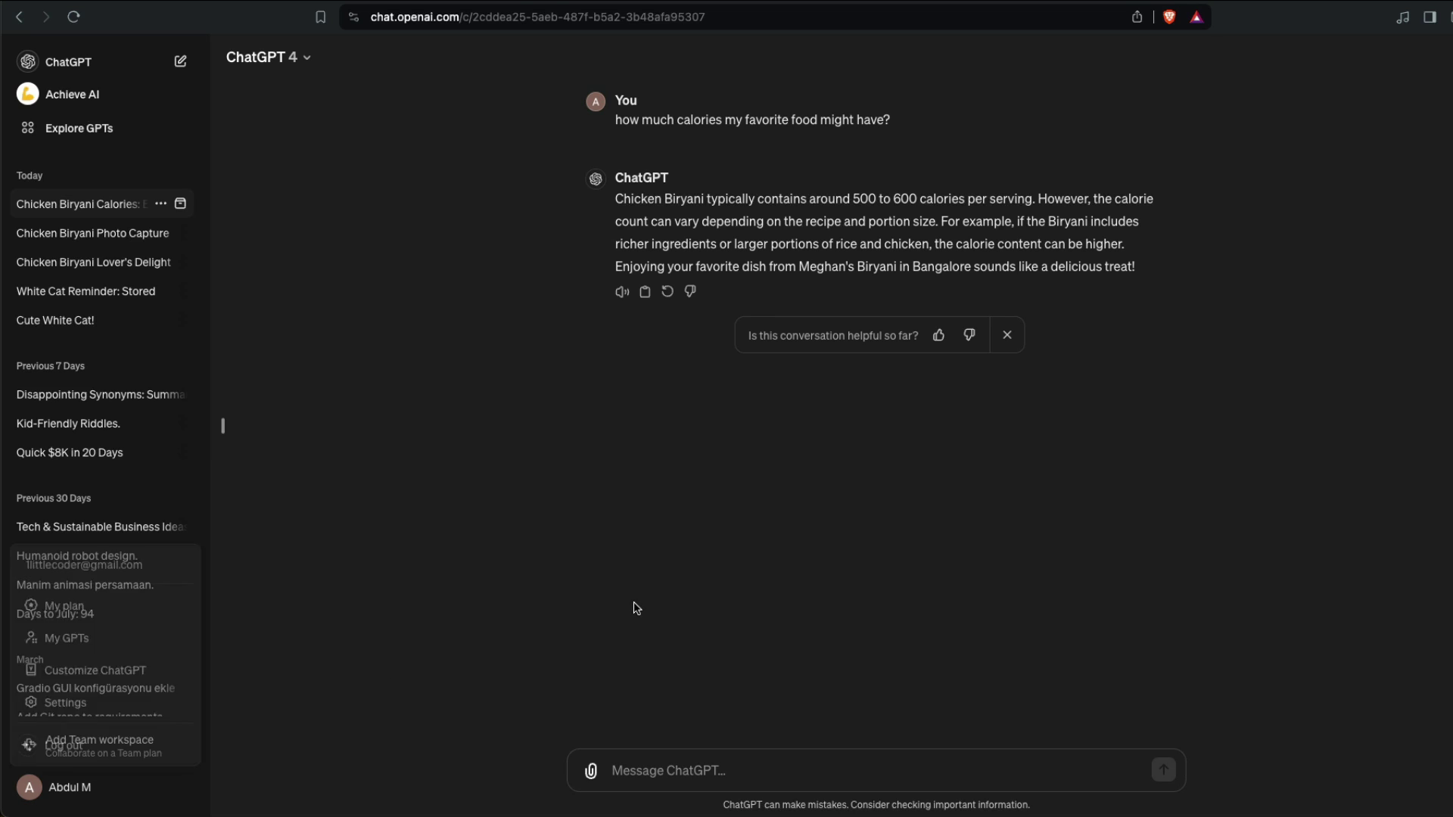
pyautogui.click(127, 779)
pyautogui.click(91, 702)
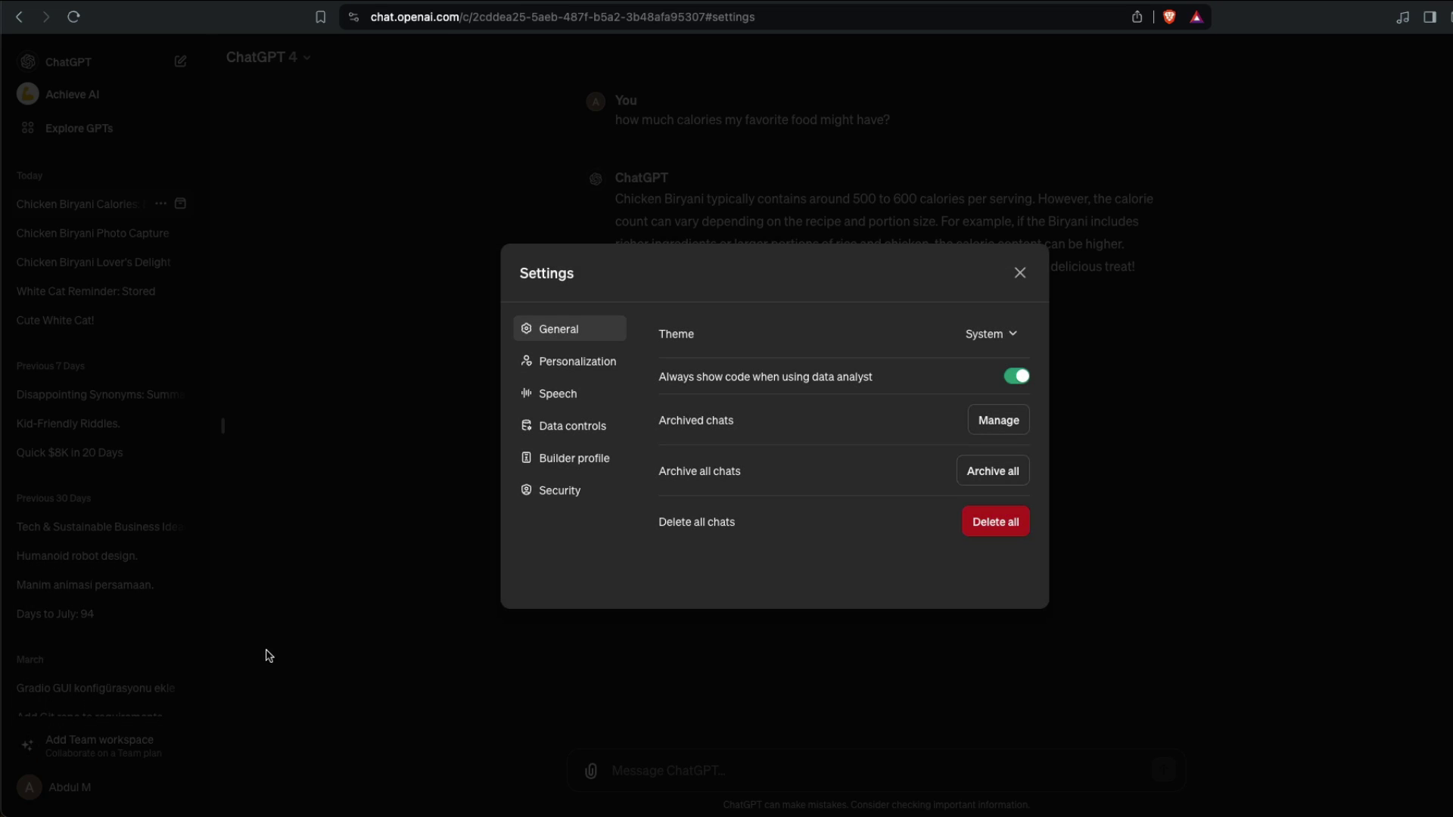
pyautogui.click(596, 358)
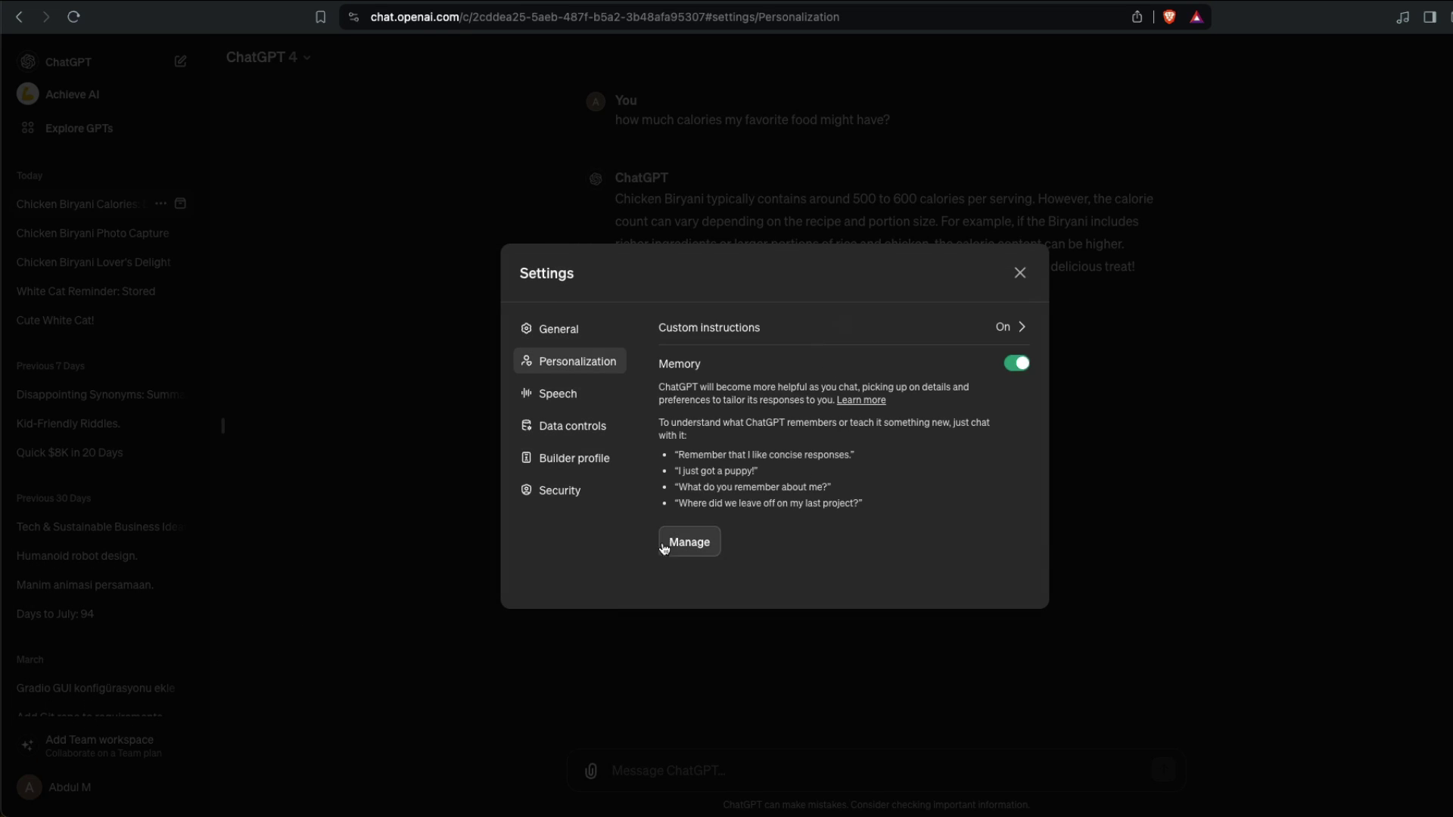
pyautogui.click(678, 544)
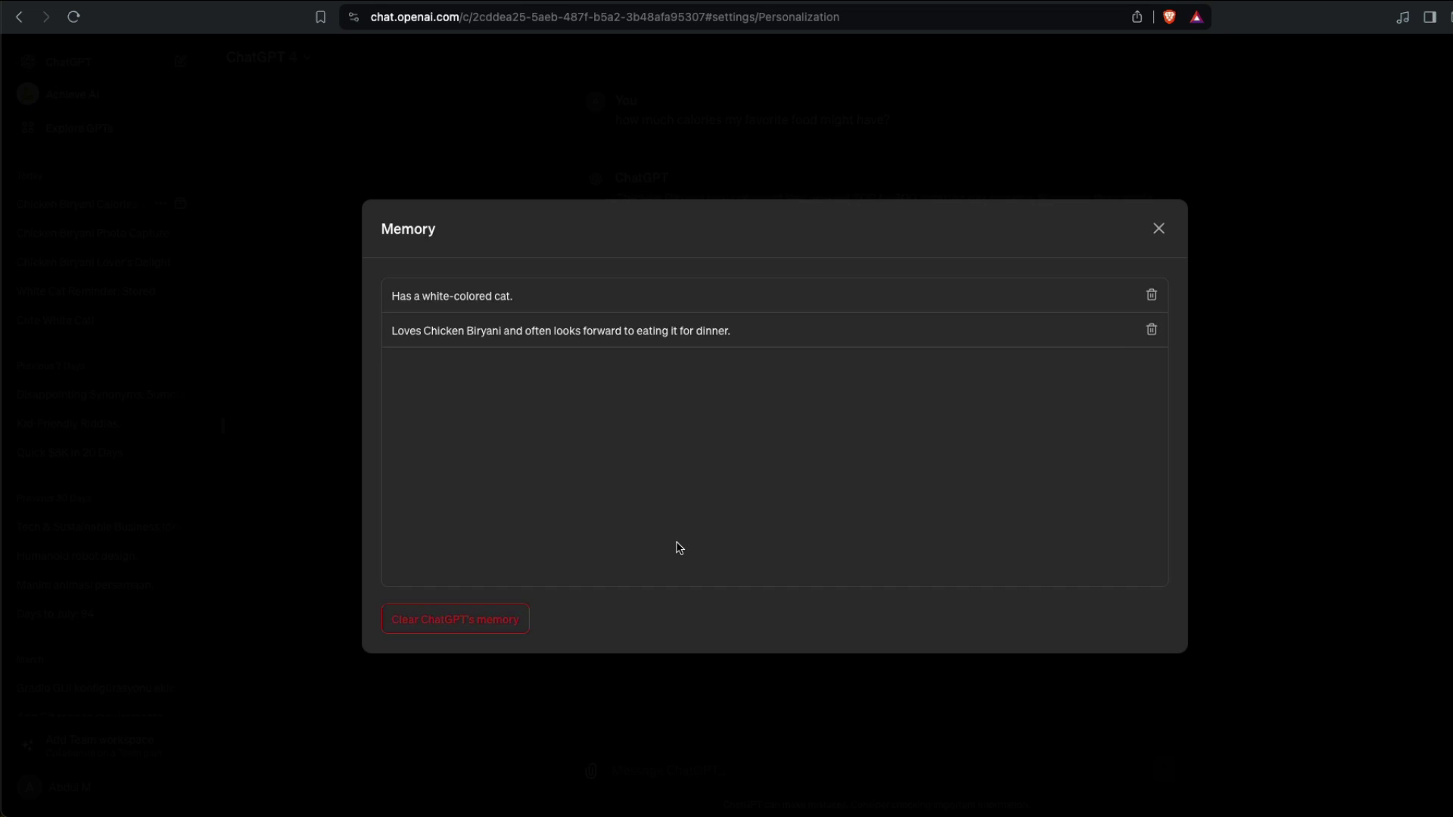
pyautogui.click(1158, 229)
pyautogui.click(1020, 273)
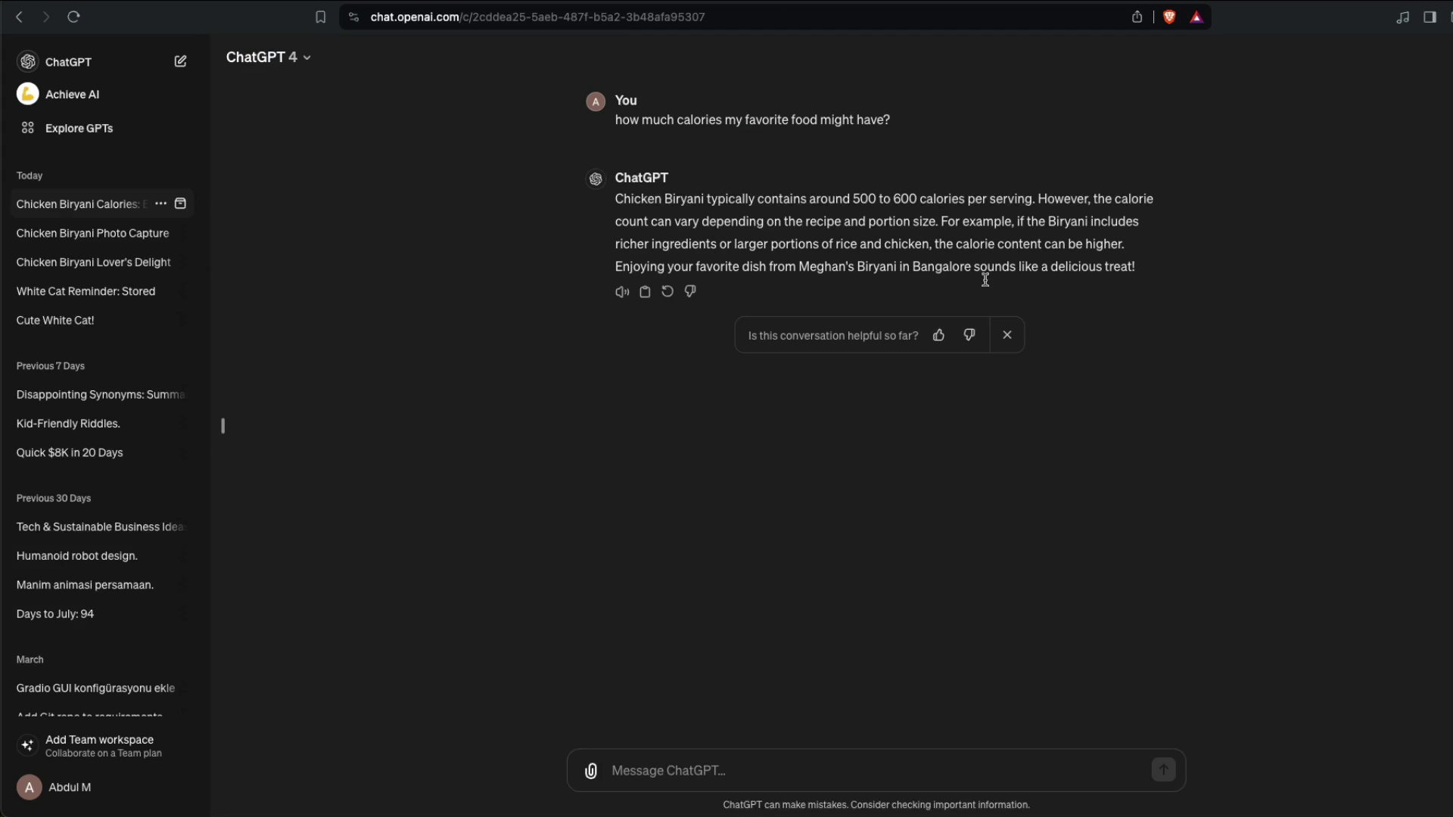
# Delete the 'Has a white-colored cat.' memory from the saved memory list
pyautogui.click(55, 787)
pyautogui.click(69, 701)
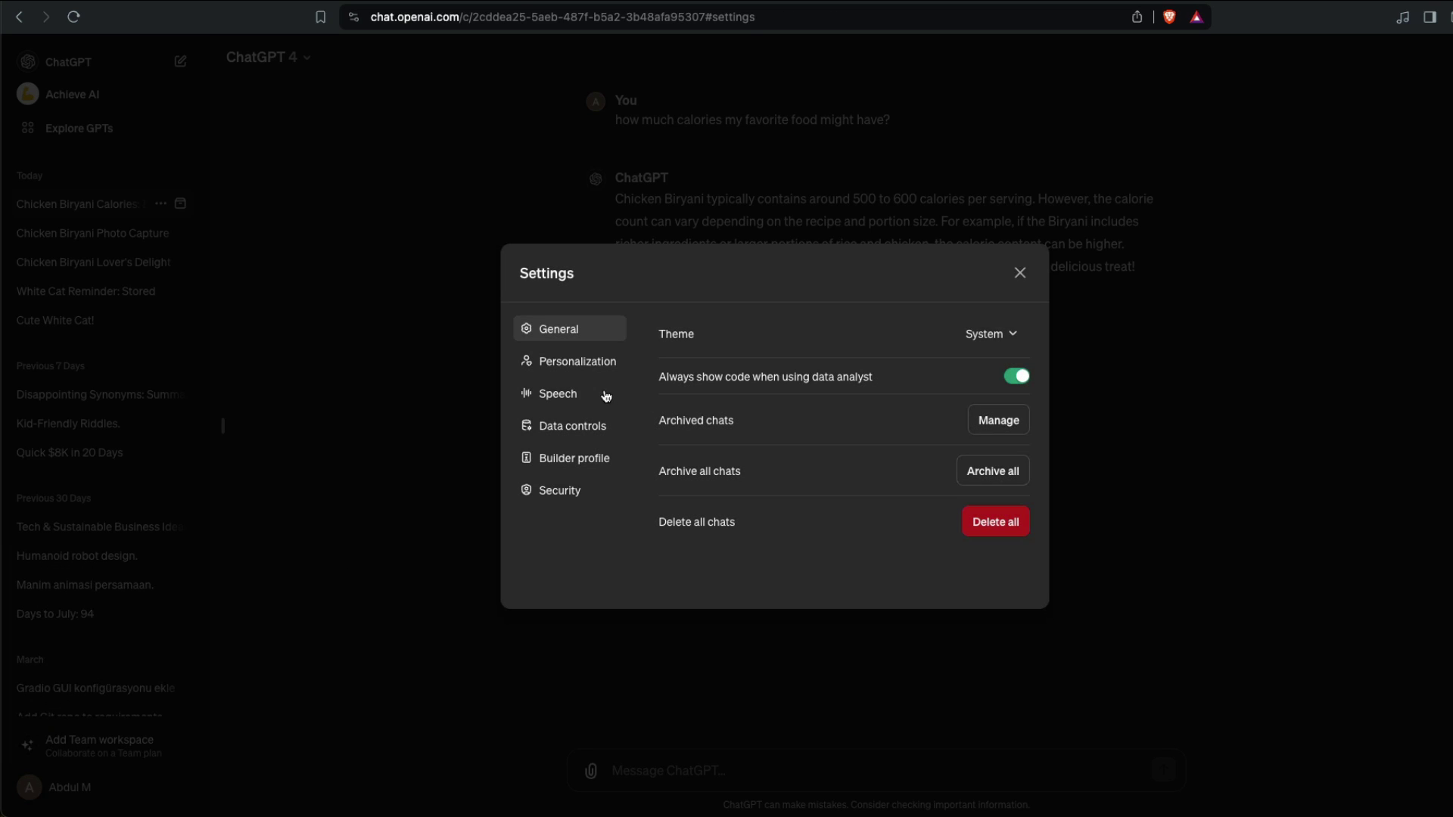
pyautogui.click(600, 365)
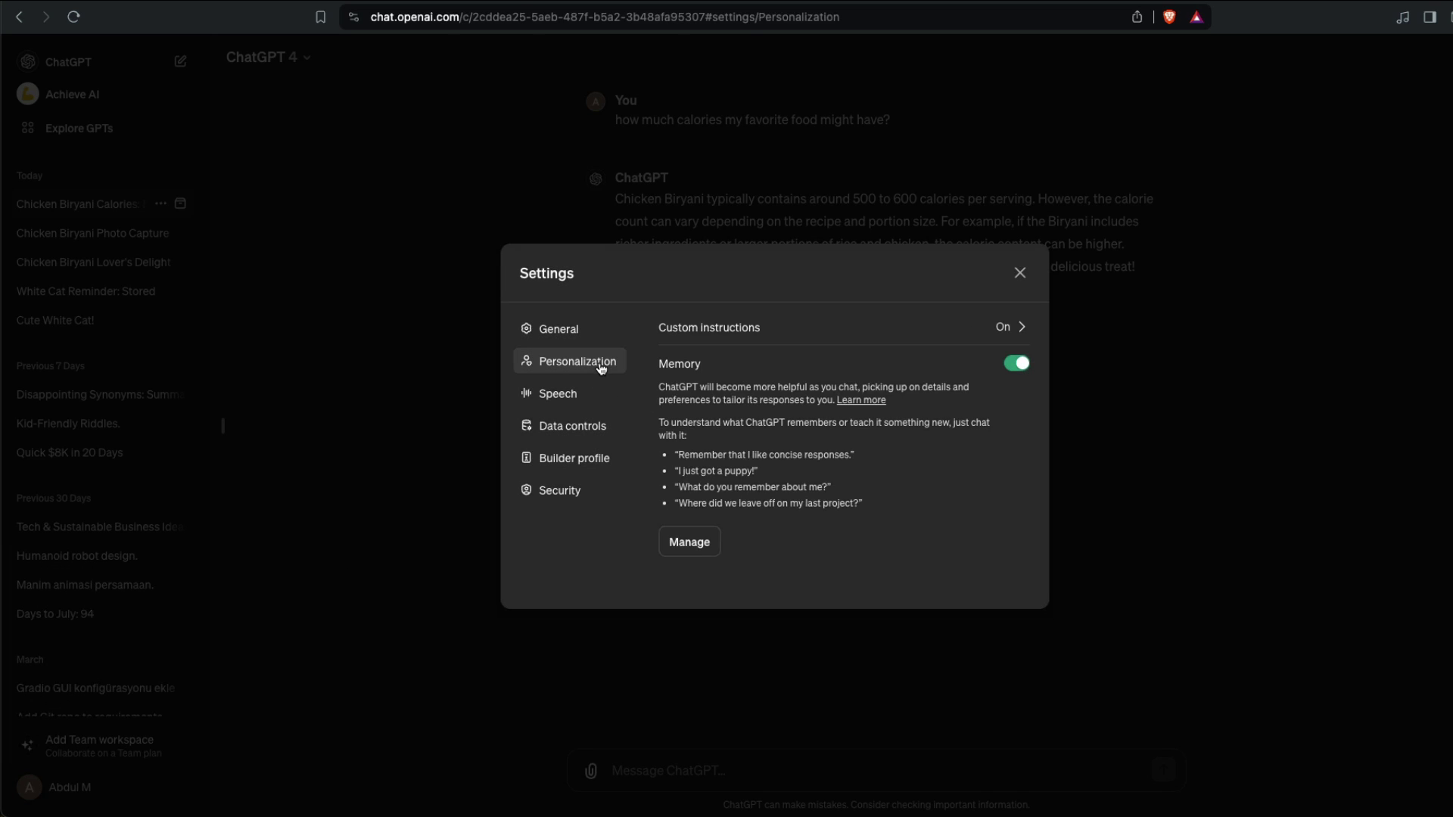
pyautogui.click(692, 543)
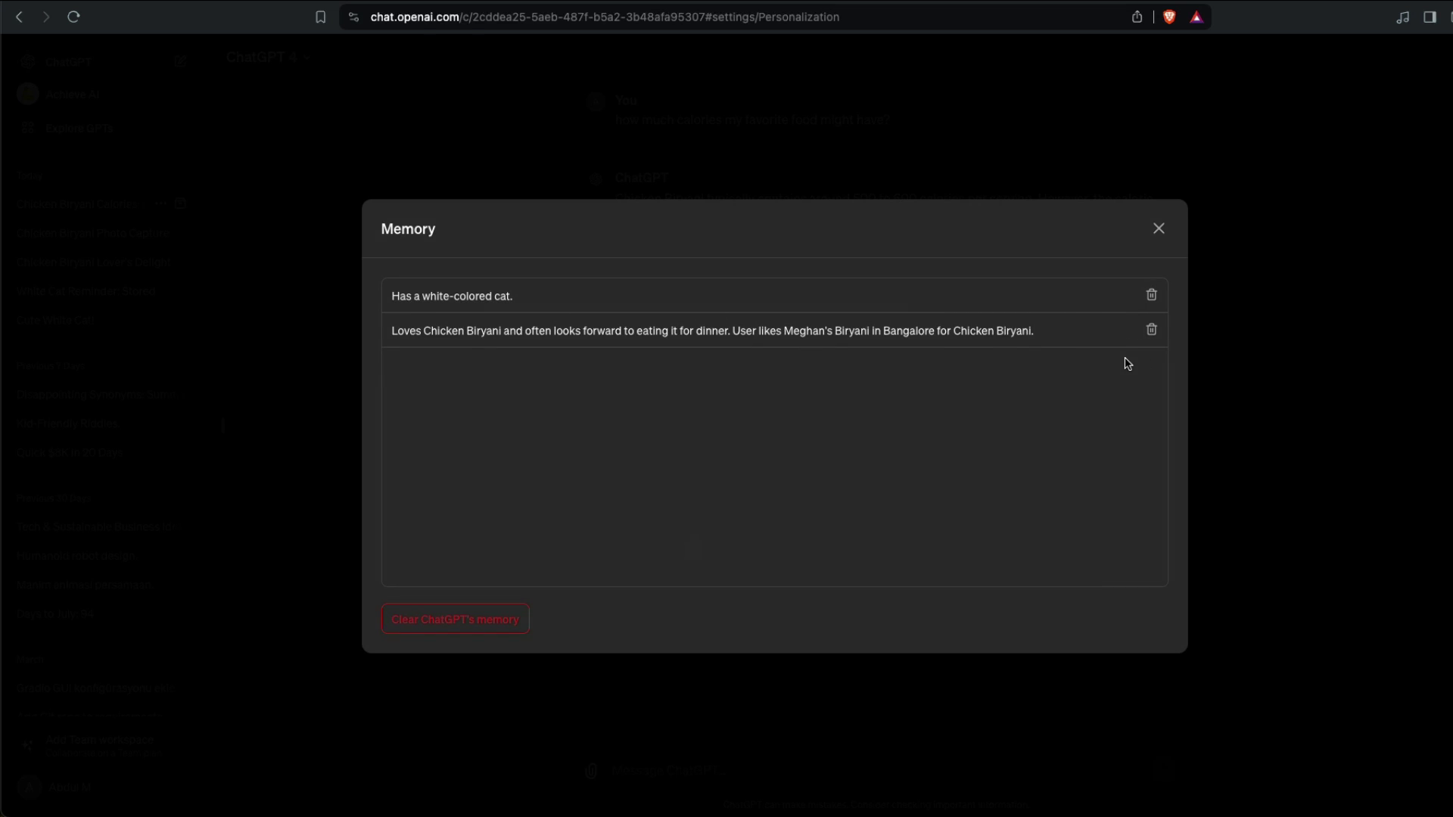
pyautogui.click(1150, 295)
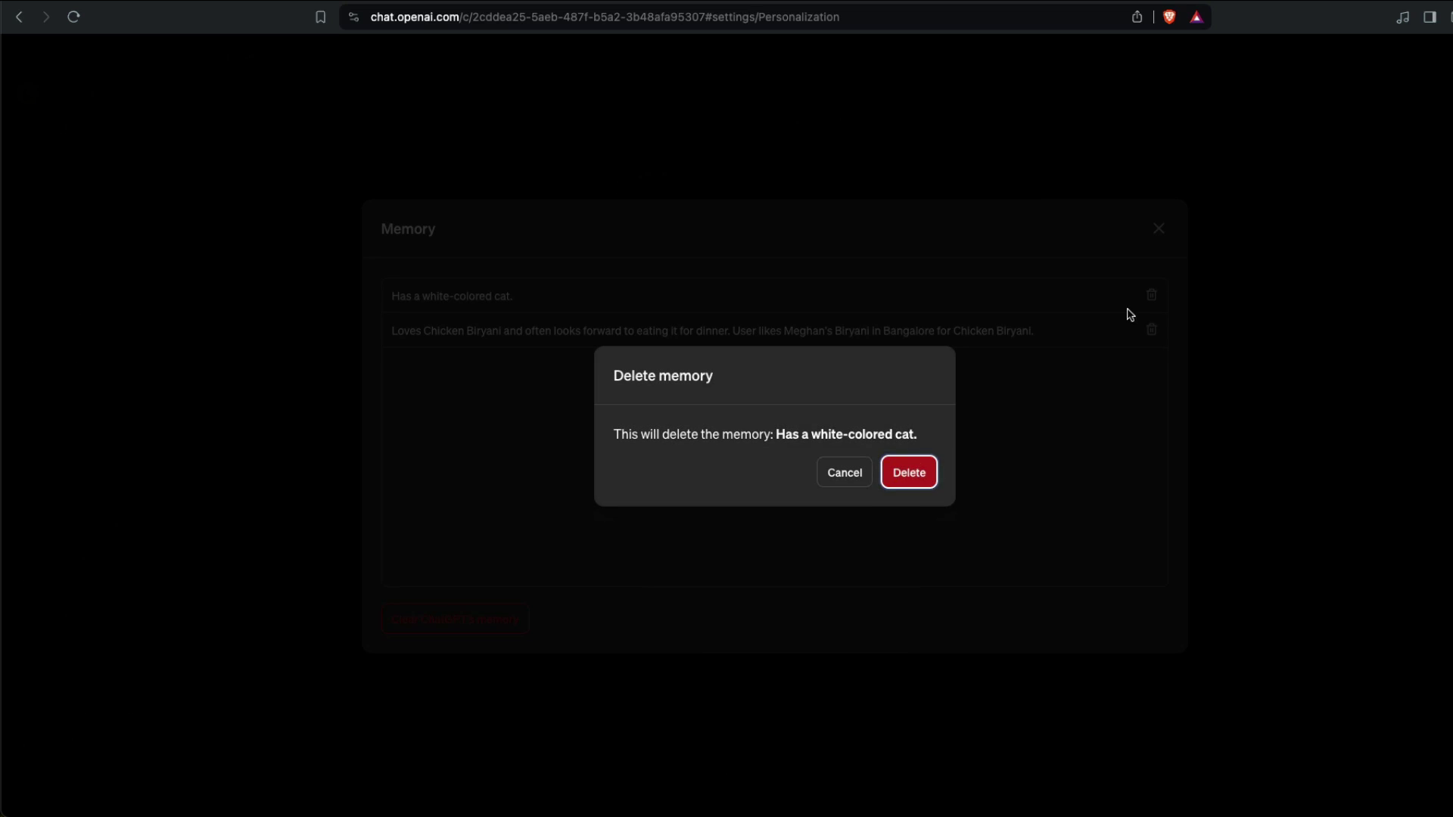
pyautogui.click(900, 478)
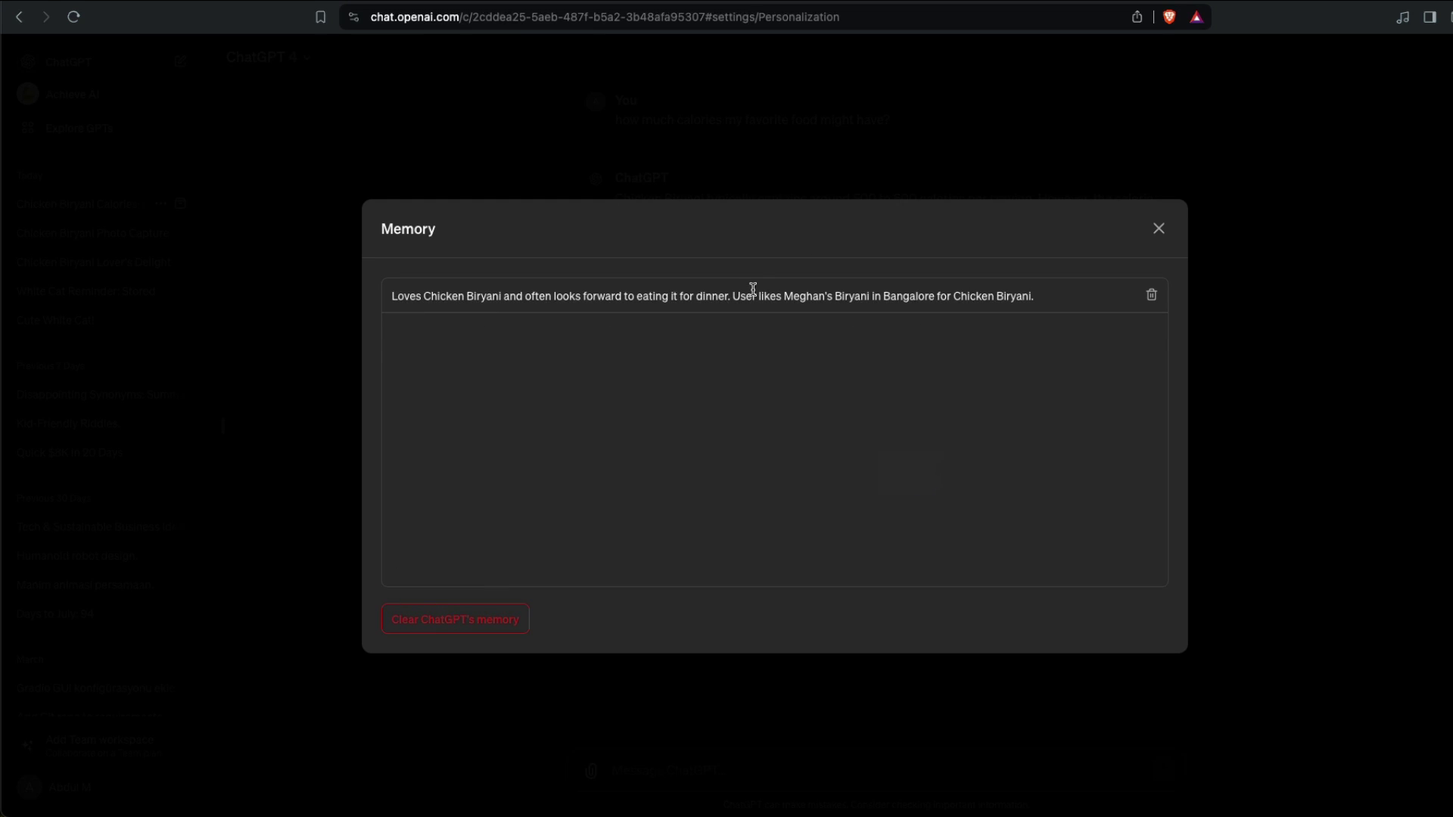
# Highlight the remaining Chicken Biryani memory text, then close the Memory and Settings dialogs
pyautogui.moveTo(740, 295); pyautogui.dragTo(966, 311)
pyautogui.click(966, 311)
pyautogui.click(1156, 231)
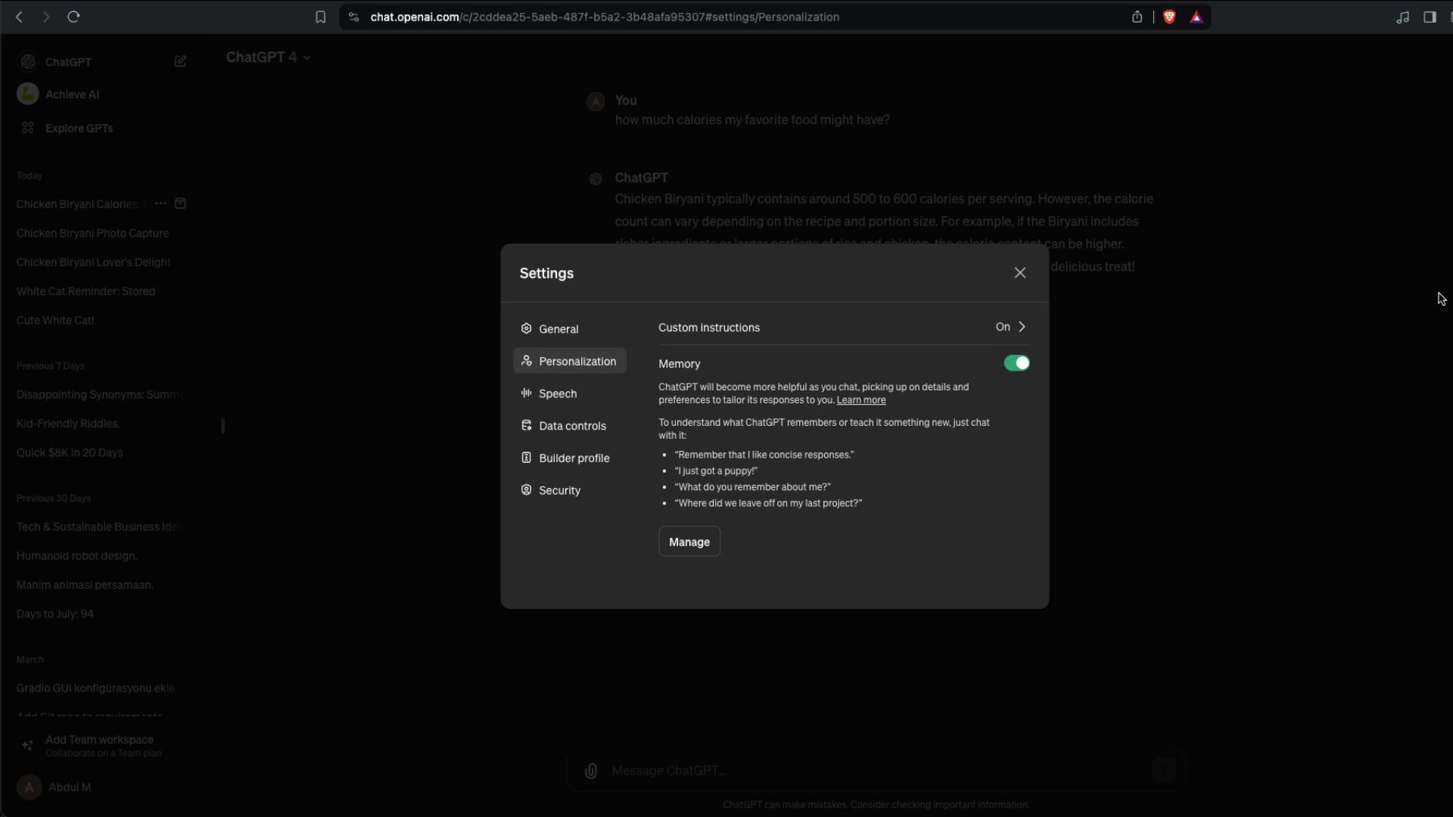
pyautogui.click(1019, 273)
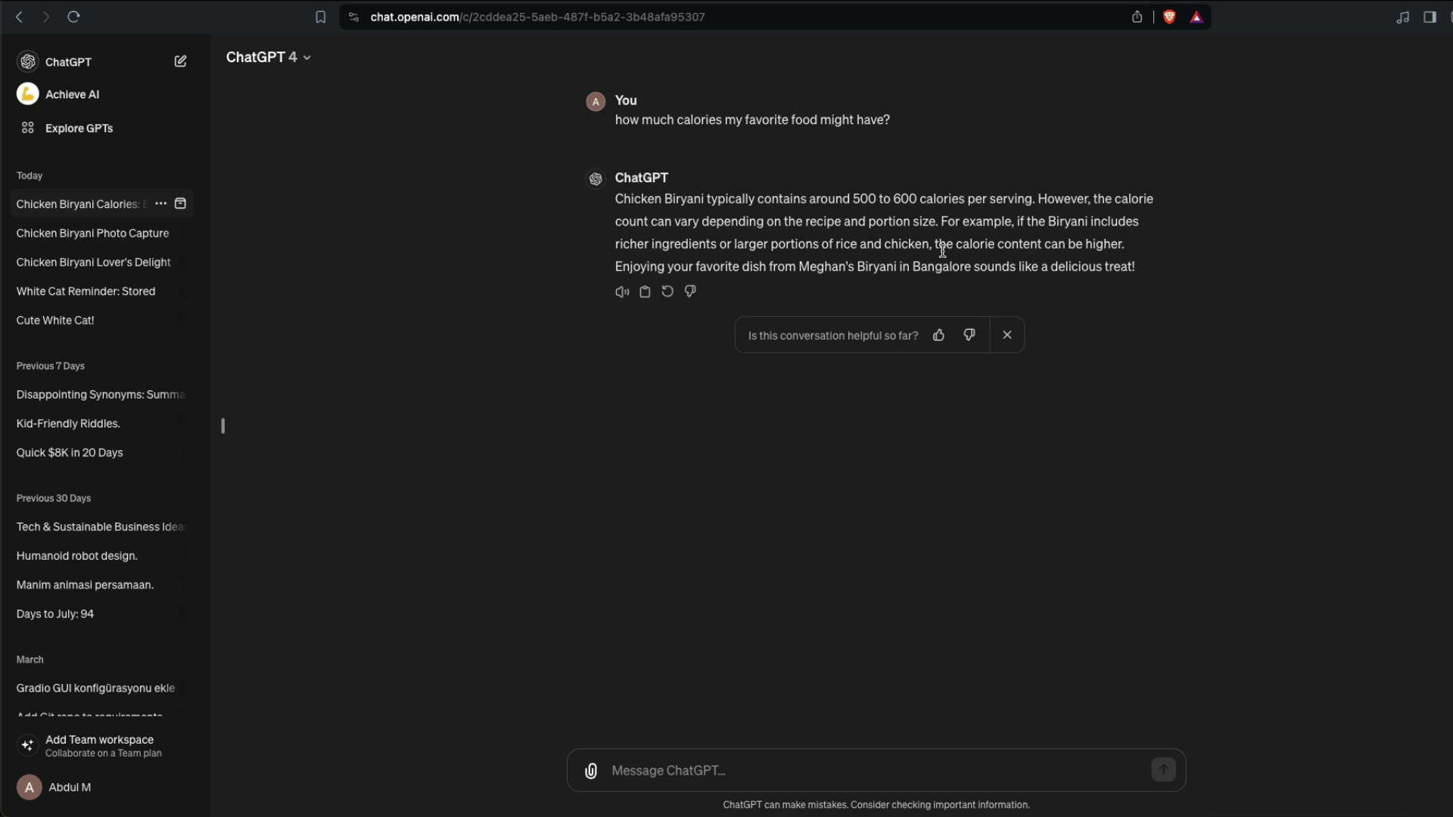
# In a new chat, ask 'what are the reviews for briyani from my favorite place'
pyautogui.click(180, 62)
pyautogui.write('what are th')
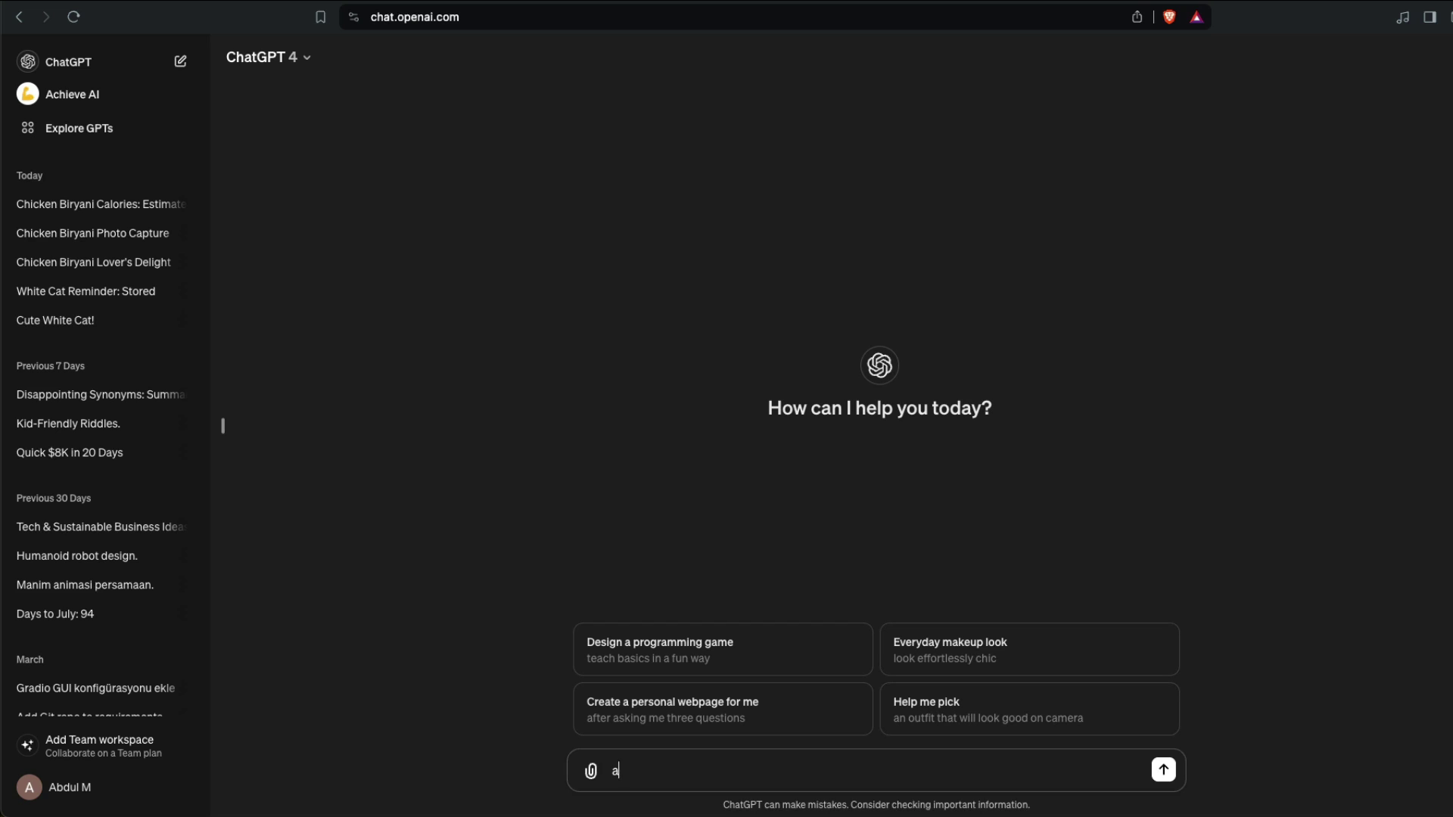
pyautogui.write('e reviews for briyani ')
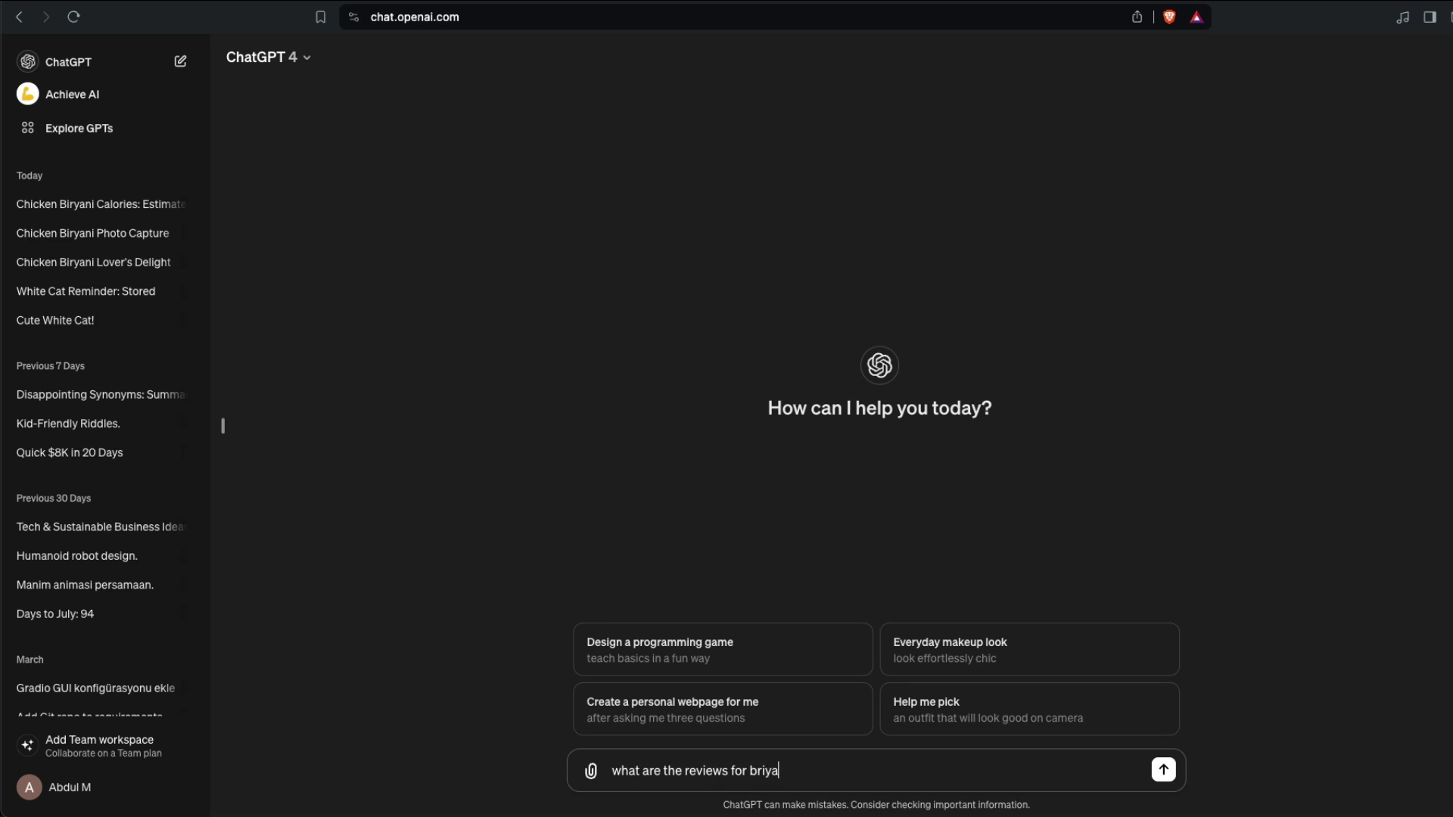
pyautogui.write('from my favorite place')
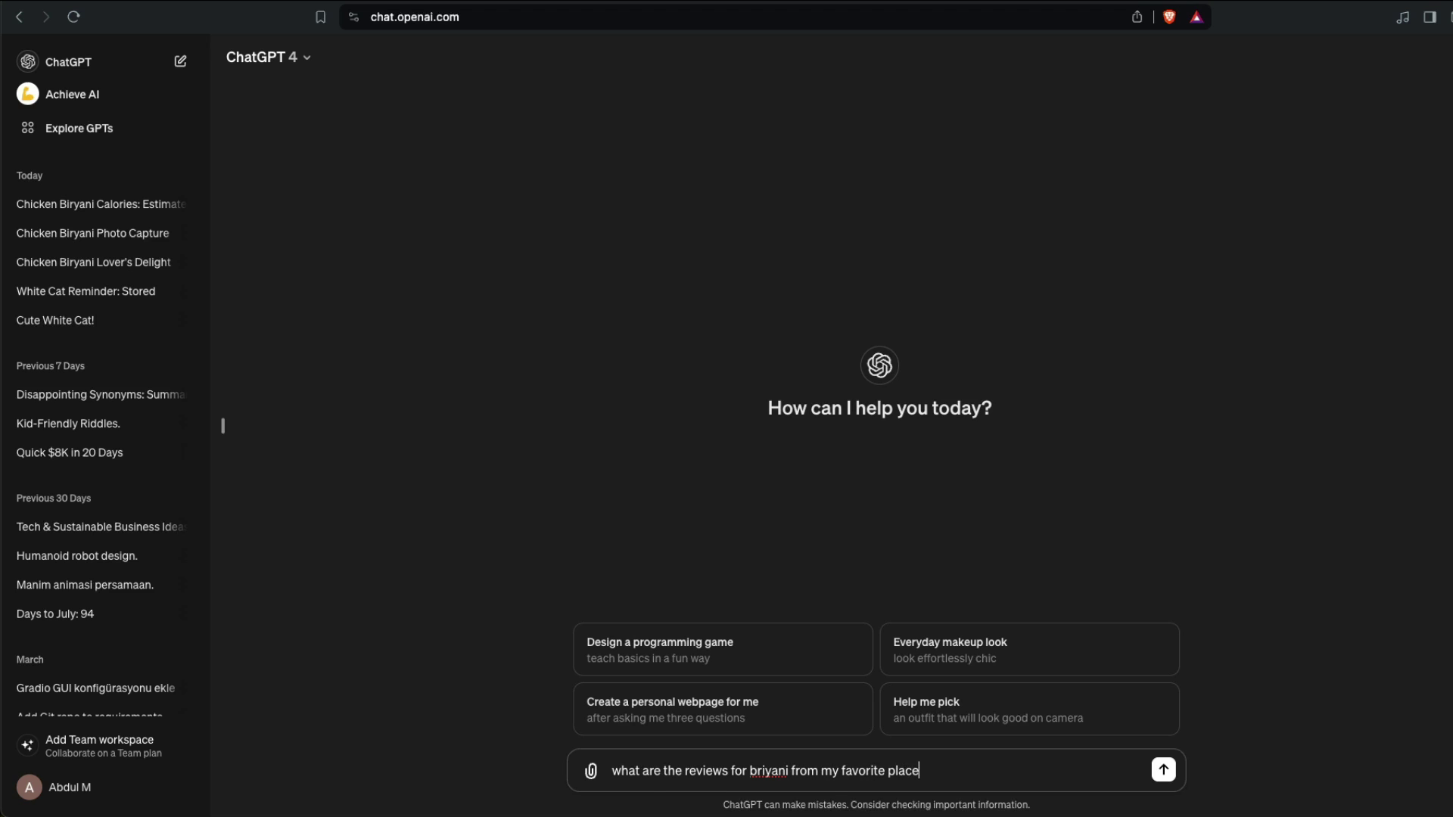
pyautogui.press('Return')
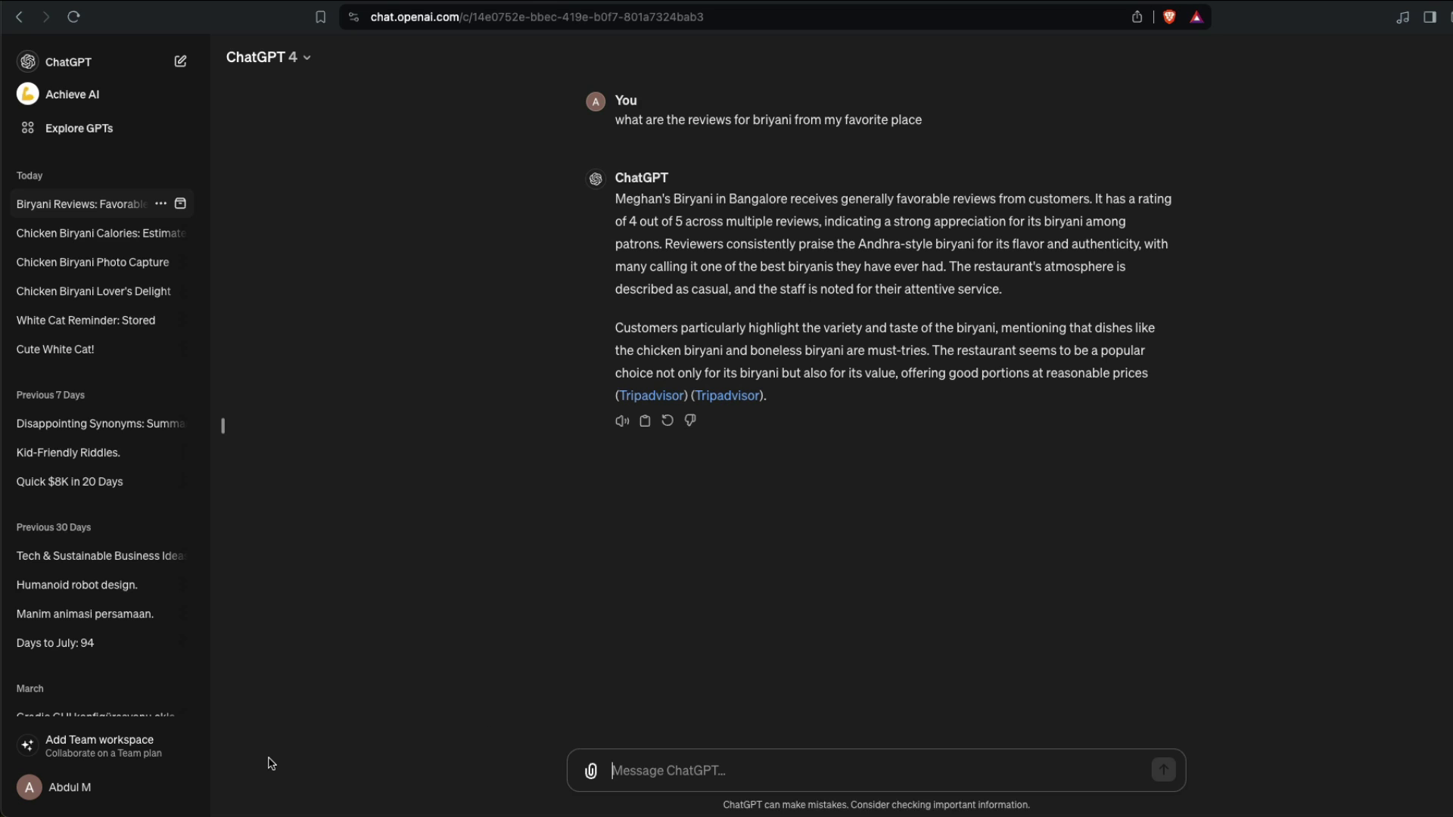
pyautogui.click(106, 785)
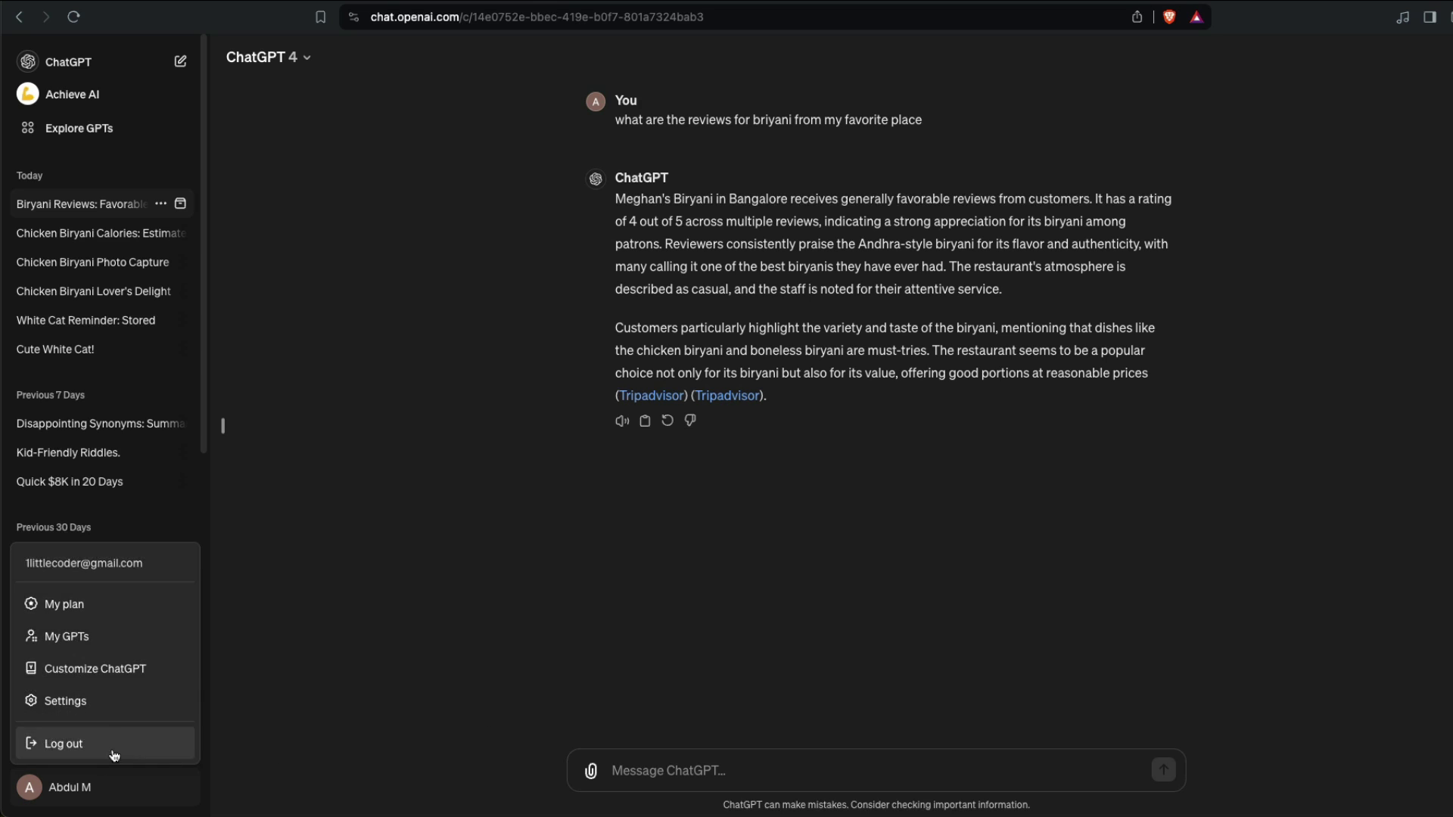
pyautogui.click(107, 673)
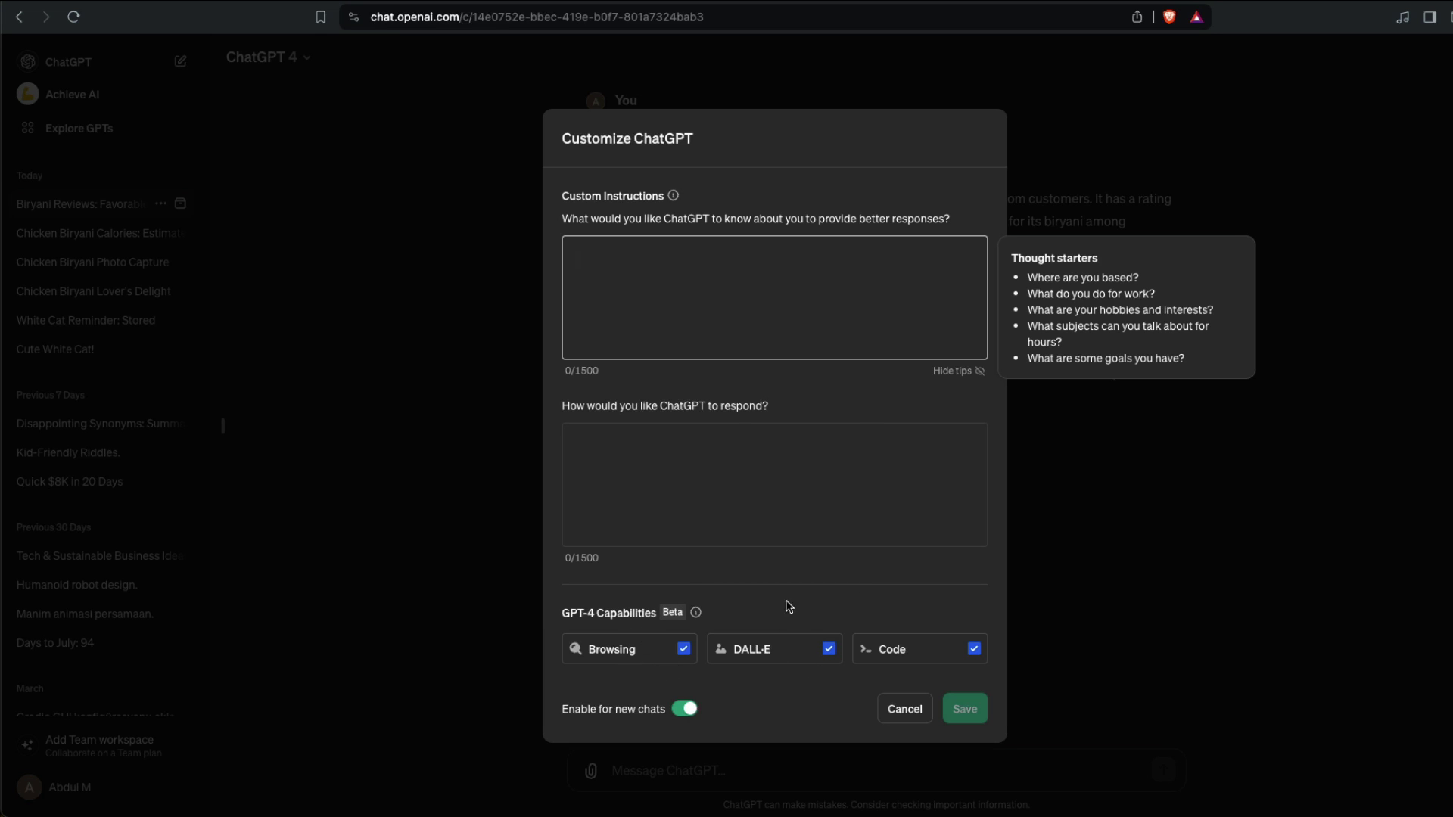
pyautogui.click(903, 702)
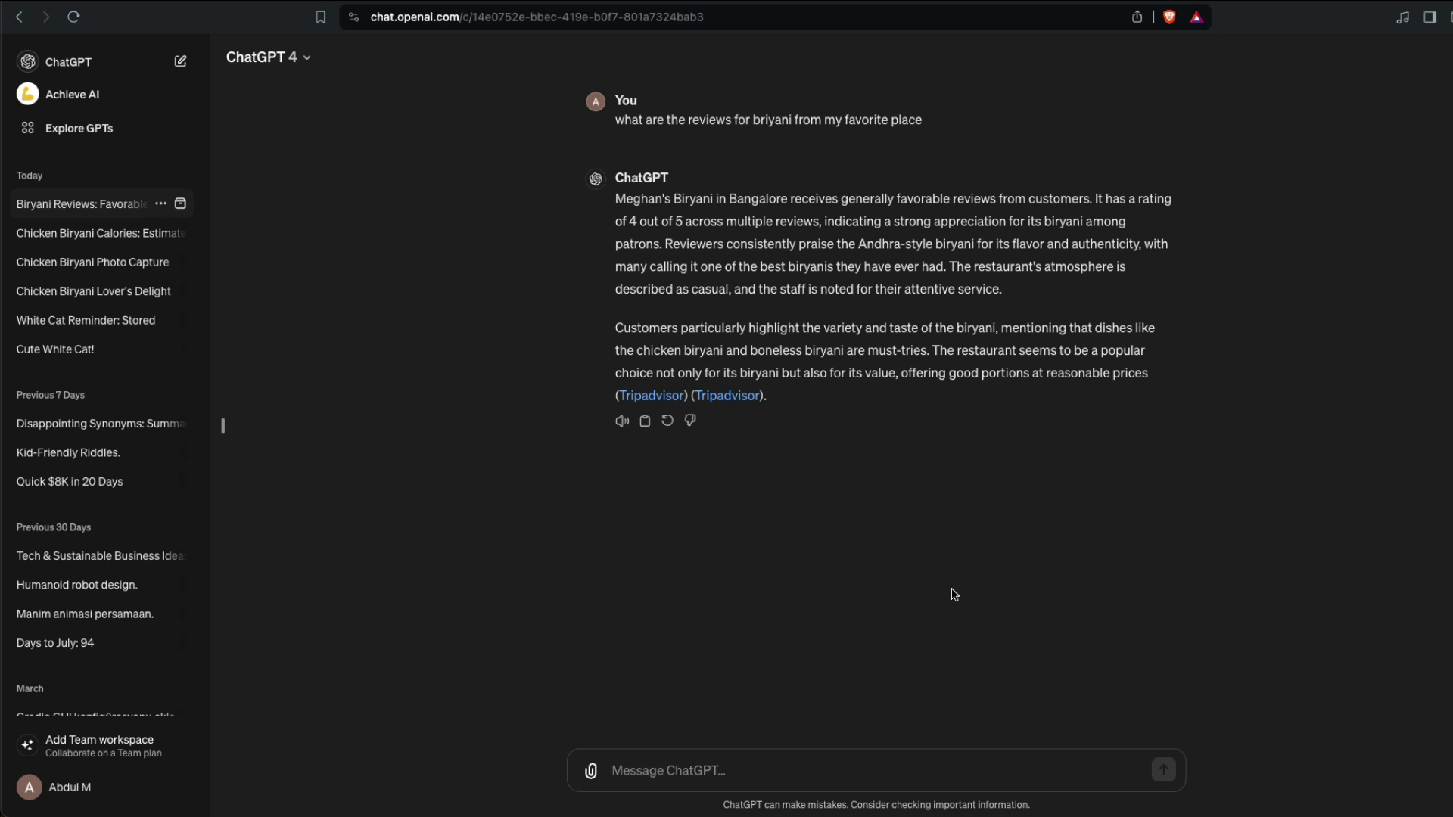